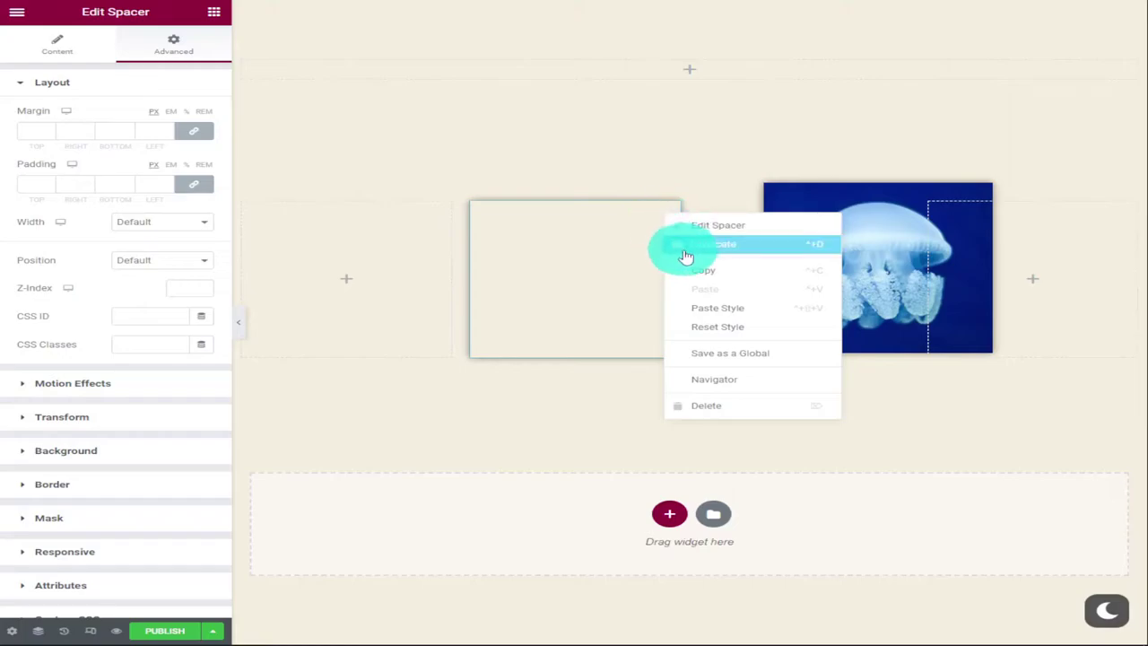
Duplicate the spacer box twice to make more boxes for the collage
{"action": "left_click", "coordinate": [684, 244]}
{"action": "right_click", "coordinate": [663, 217]}
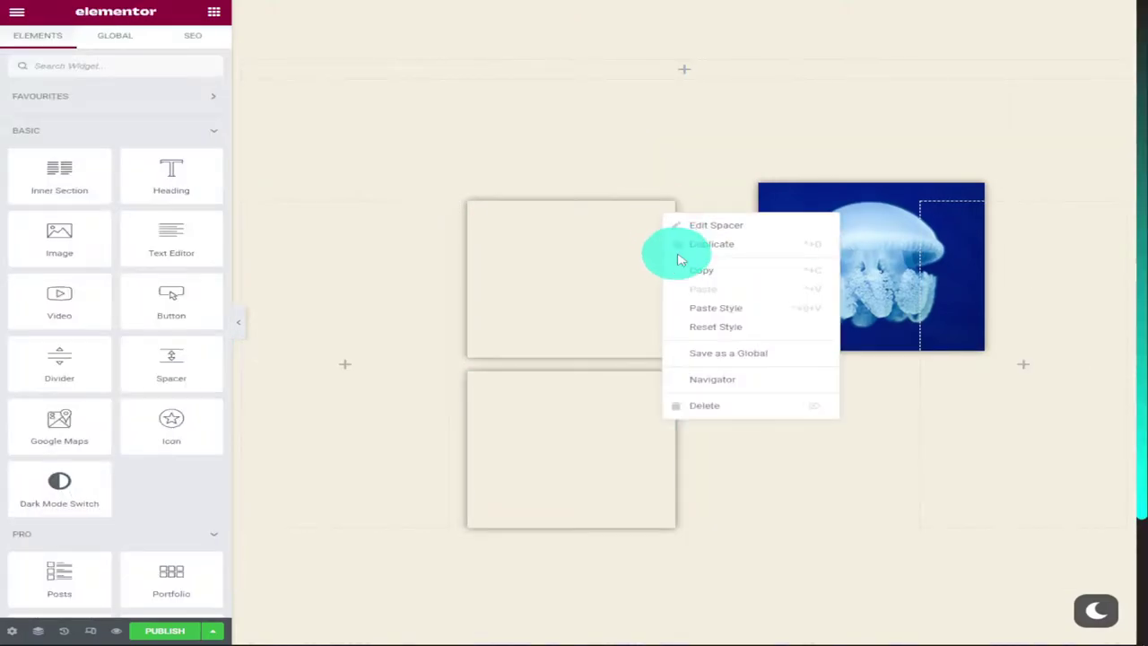
{"action": "left_click", "coordinate": [683, 242]}
{"action": "right_click", "coordinate": [664, 225]}
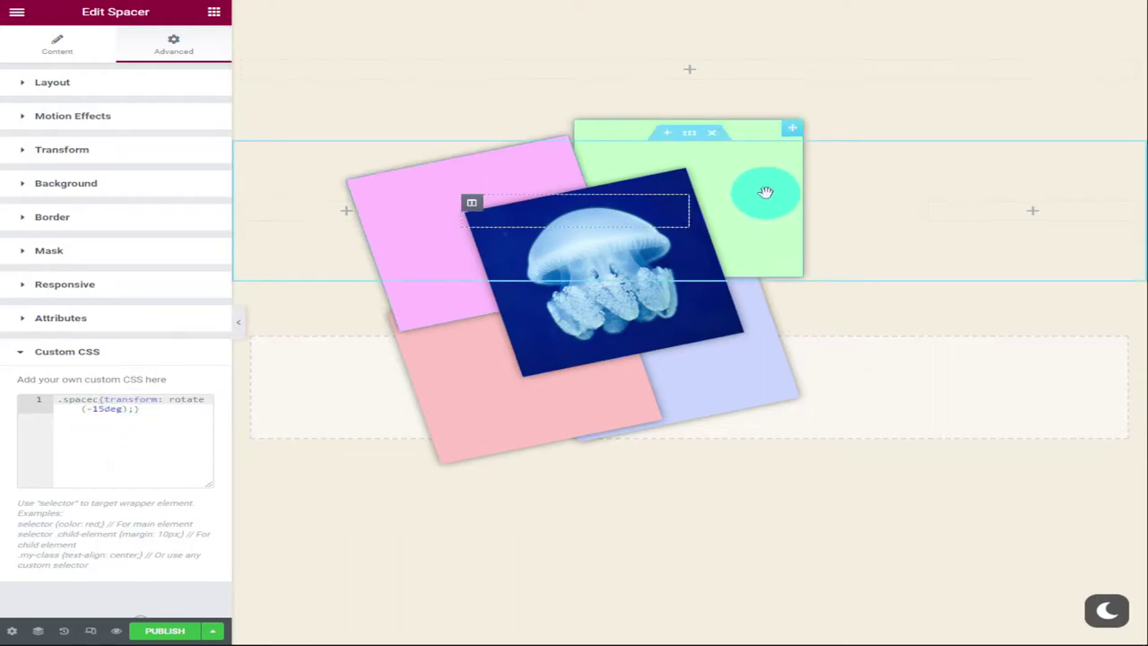
Re-apply the green box's Custom CSS selector so its -15deg rotation takes effect
{"action": "left_click", "coordinate": [765, 192]}
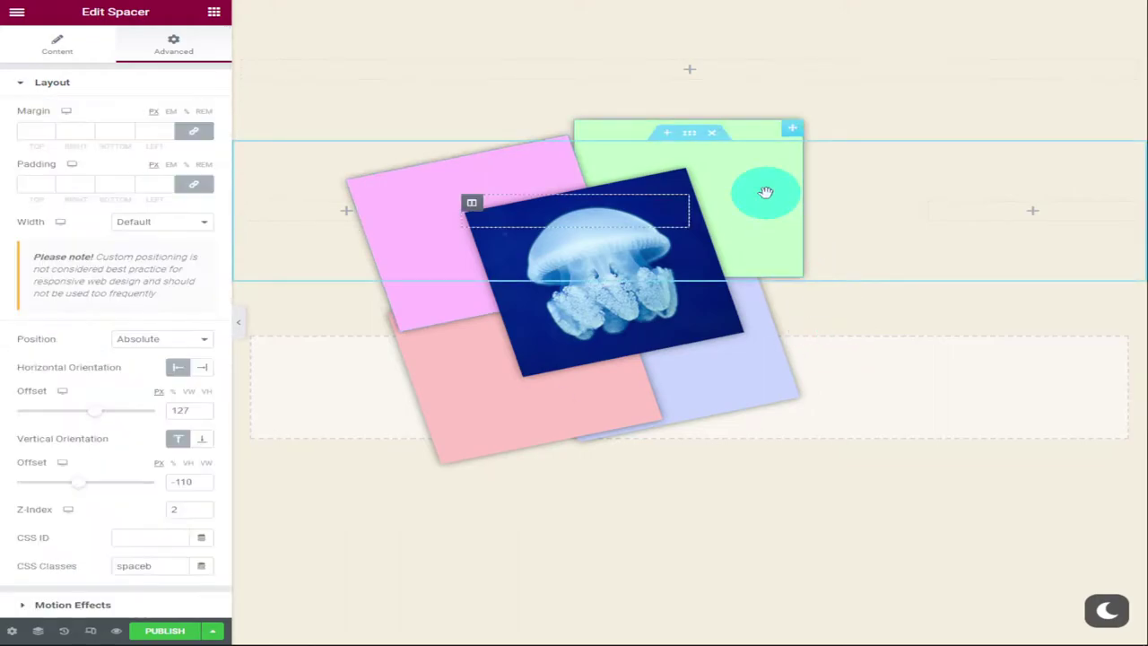
{"action": "scroll", "coordinate": [146, 440], "scroll_direction": "down", "scroll_amount": 4}
{"action": "left_click", "coordinate": [87, 522]}
{"action": "double_click", "coordinate": [79, 399]}
{"action": "right_click", "coordinate": [98, 431]}
{"action": "left_click", "coordinate": [158, 499]}
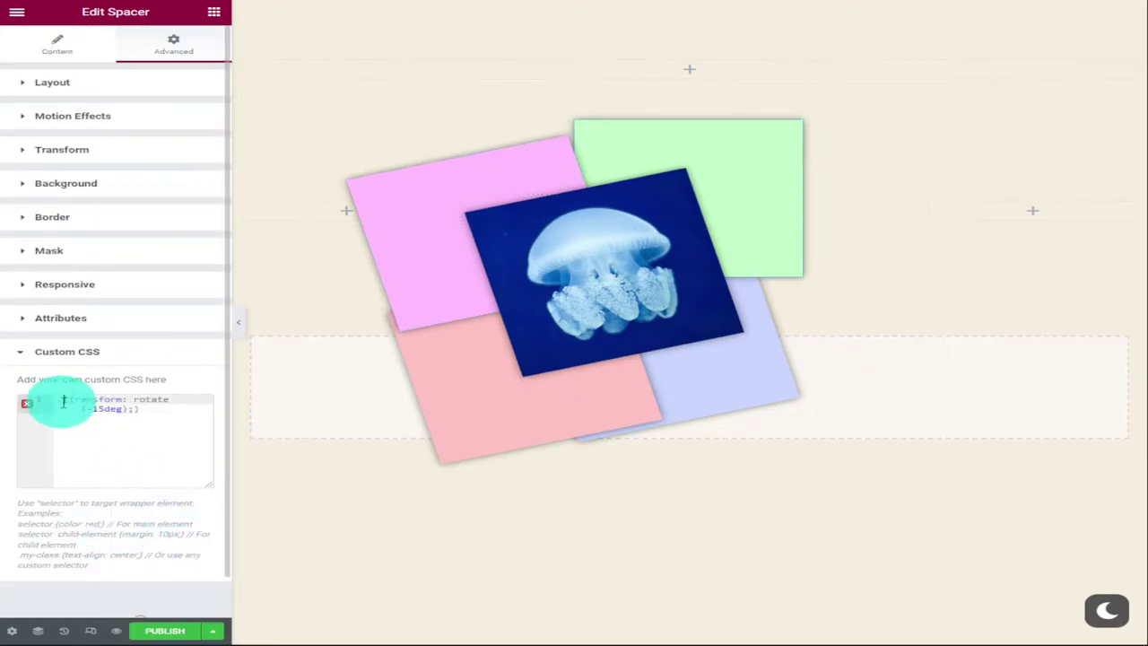
{"action": "key", "text": "ctrl+v"}
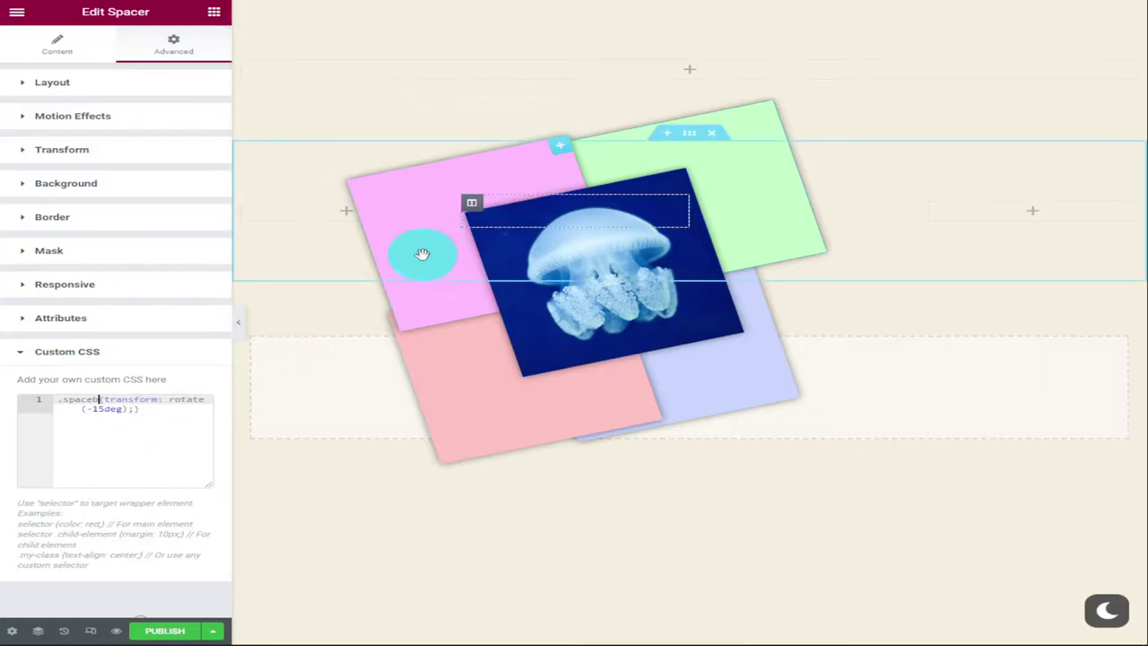
Move the pink box up and right and nudge the salmon box slightly
{"action": "left_click_drag", "start_coordinate": [417, 251], "coordinate": [468, 266]}
{"action": "mouse_move", "coordinate": [499, 375]}
{"action": "left_mouse_down"}
{"action": "mouse_move", "coordinate": [494, 384]}
{"action": "mouse_move", "coordinate": [512, 380]}
{"action": "left_mouse_up"}
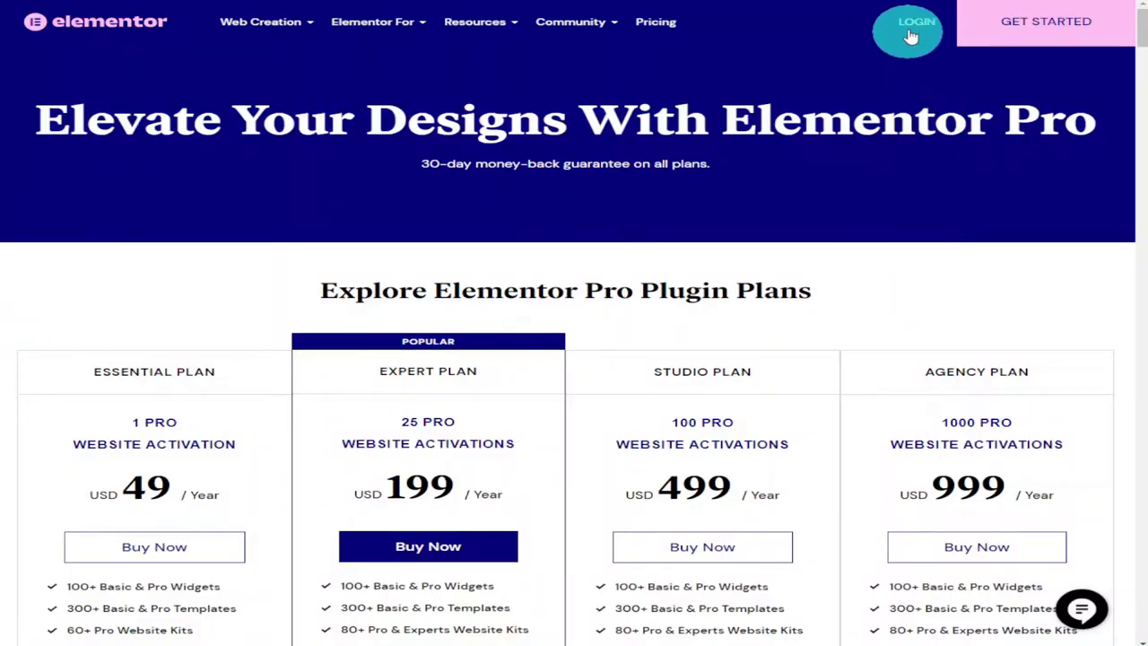
{"action": "left_click", "coordinate": [910, 31]}
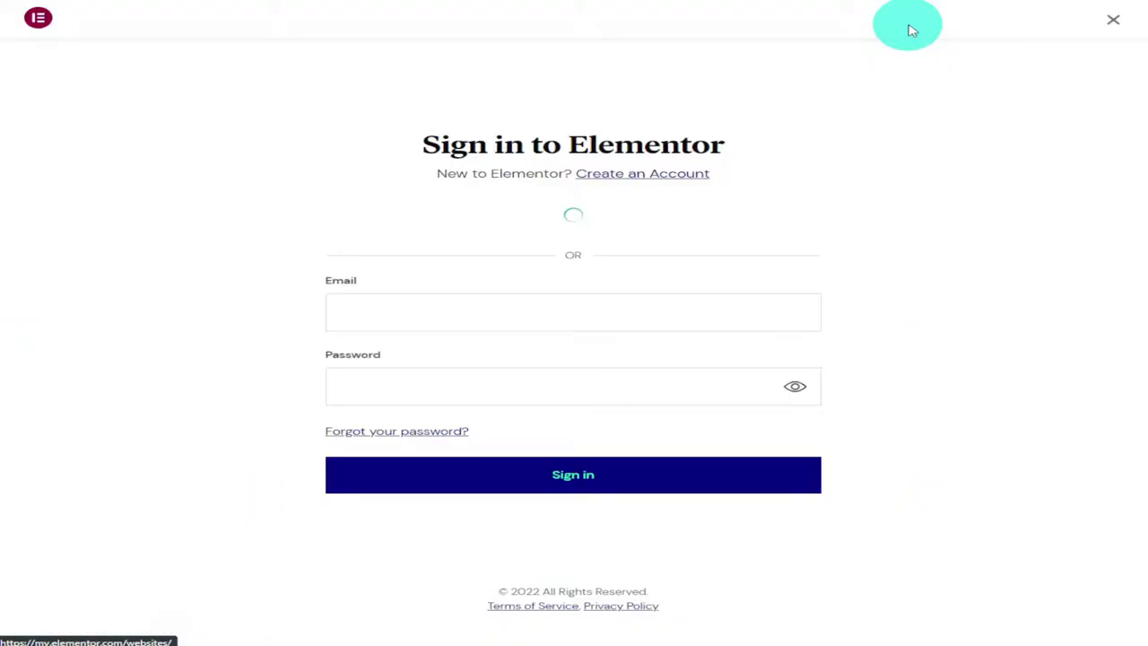
{"action": "left_click", "coordinate": [591, 309]}
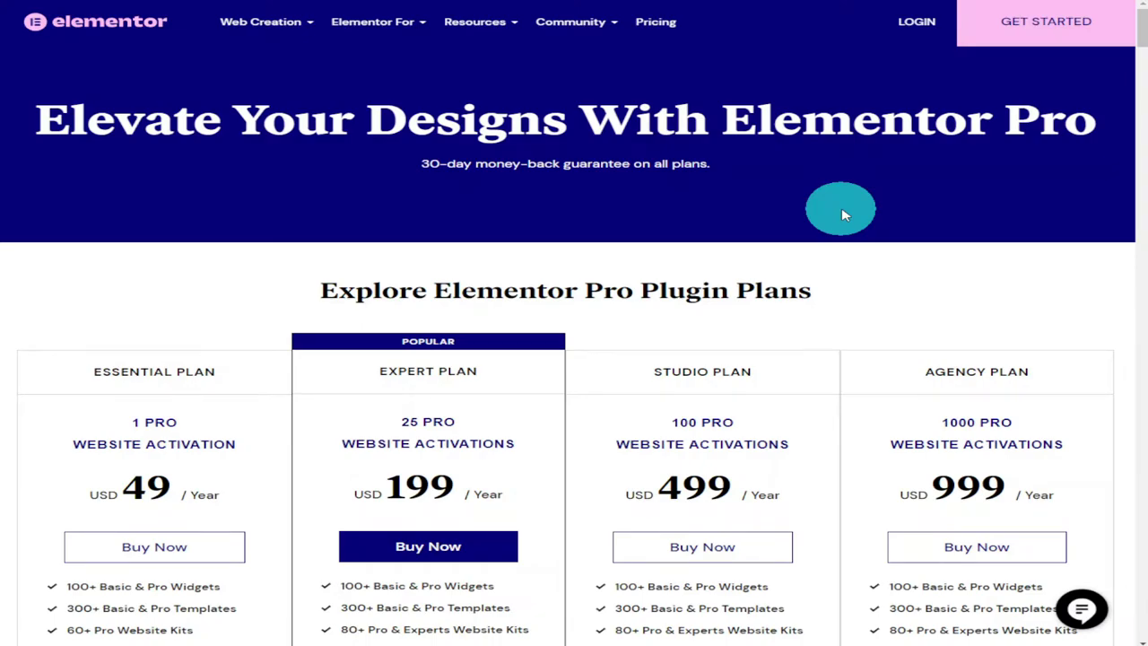
{"action": "scroll", "coordinate": [846, 172], "scroll_direction": "down", "scroll_amount": 2}
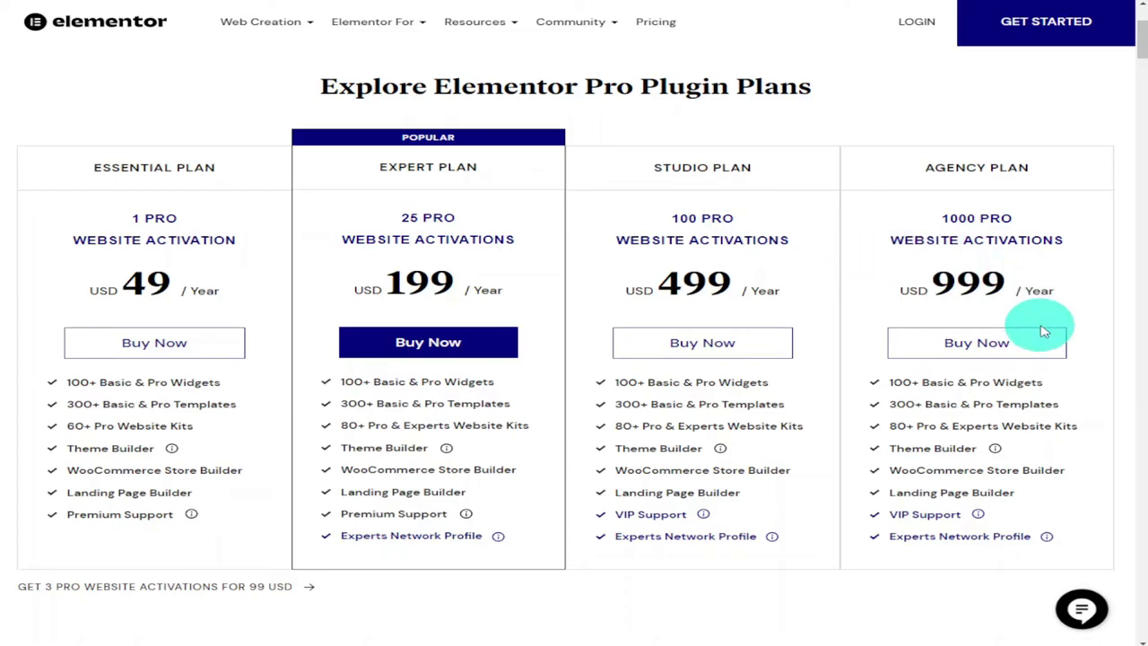
{"action": "left_click", "coordinate": [446, 342]}
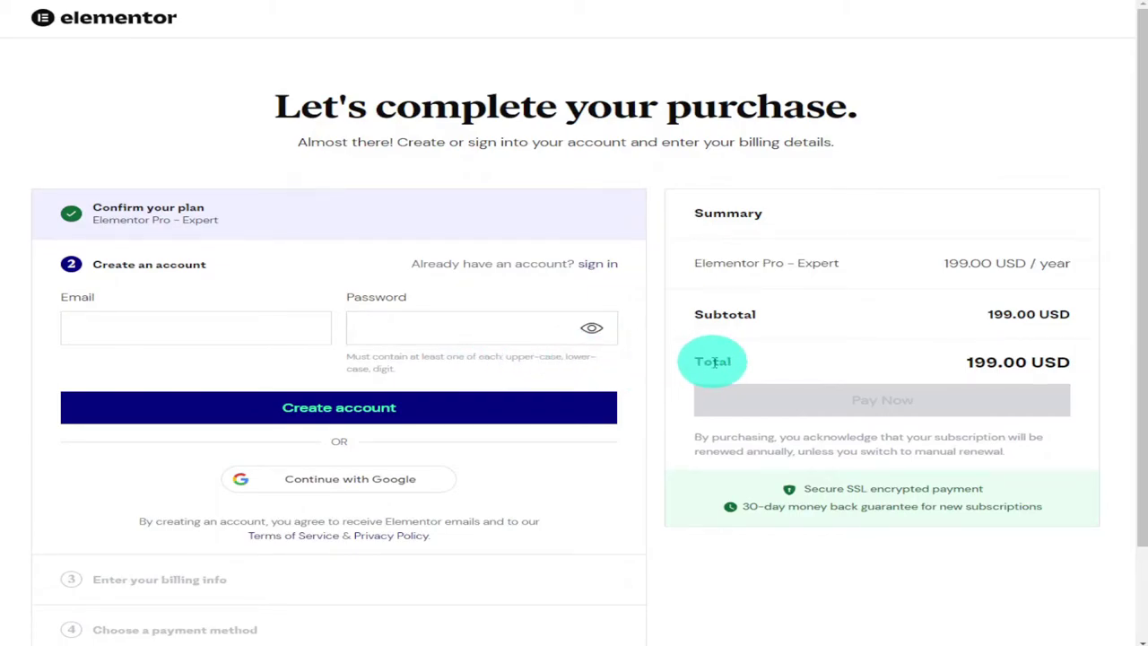
Look over the 199 USD Expert plan, then go to the Elementor login page
{"action": "scroll", "coordinate": [713, 361], "scroll_direction": "down", "scroll_amount": 2}
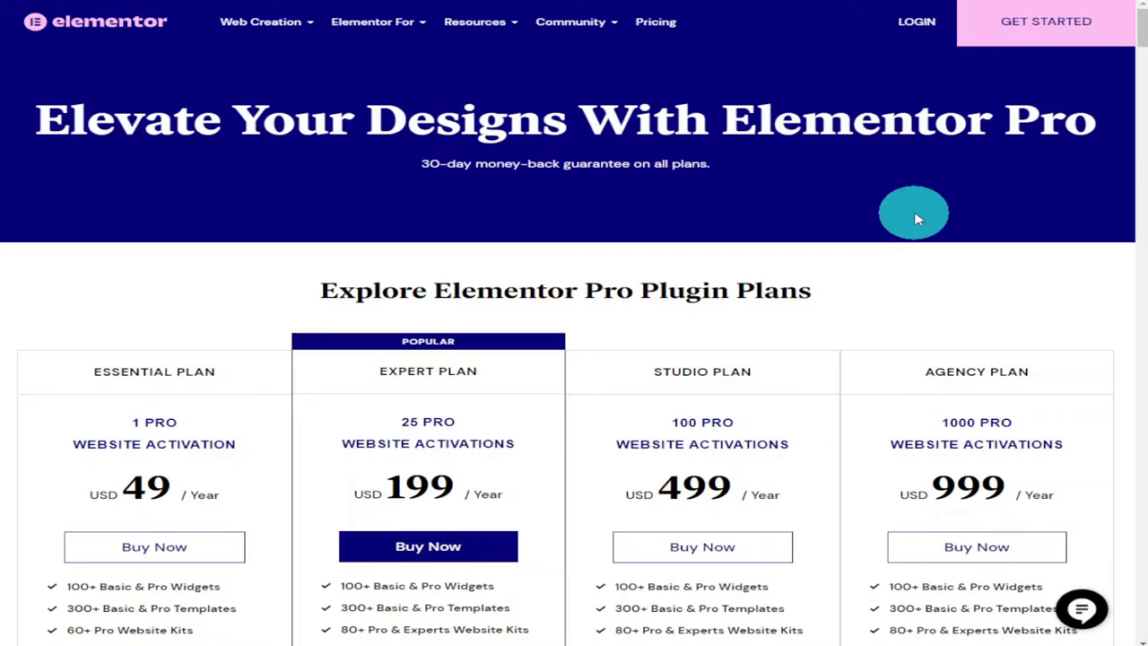
{"action": "left_click", "coordinate": [910, 30]}
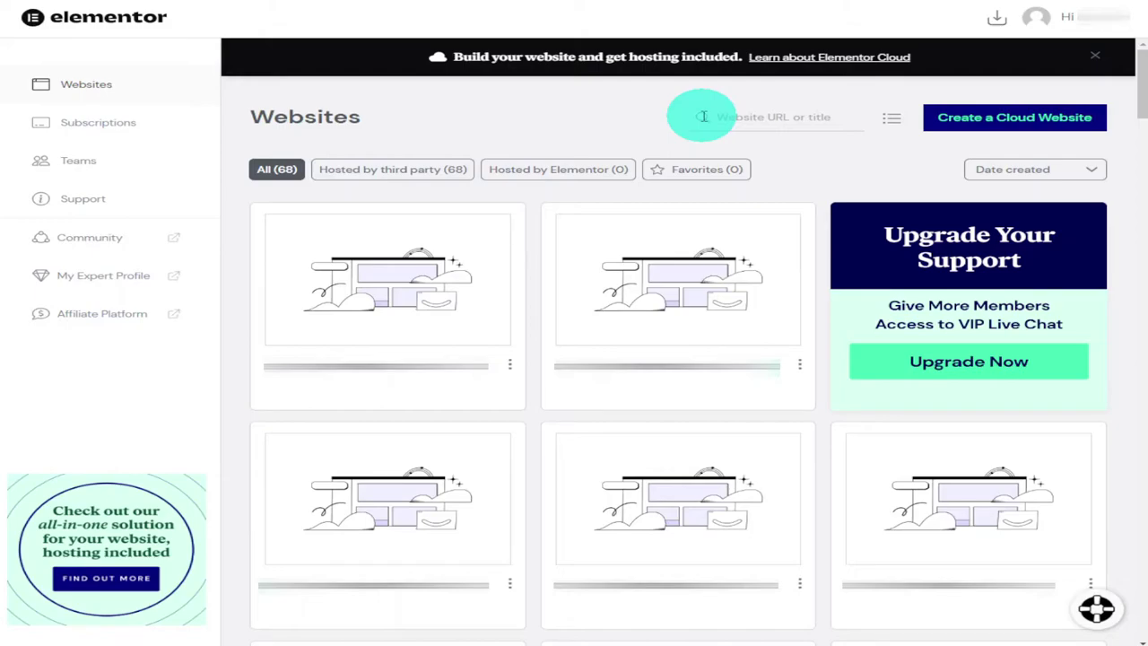
Download elementor-pro-3.7.1.zip via the Downloads menu's Elementor Pro Expert entry
{"action": "left_click", "coordinate": [995, 27]}
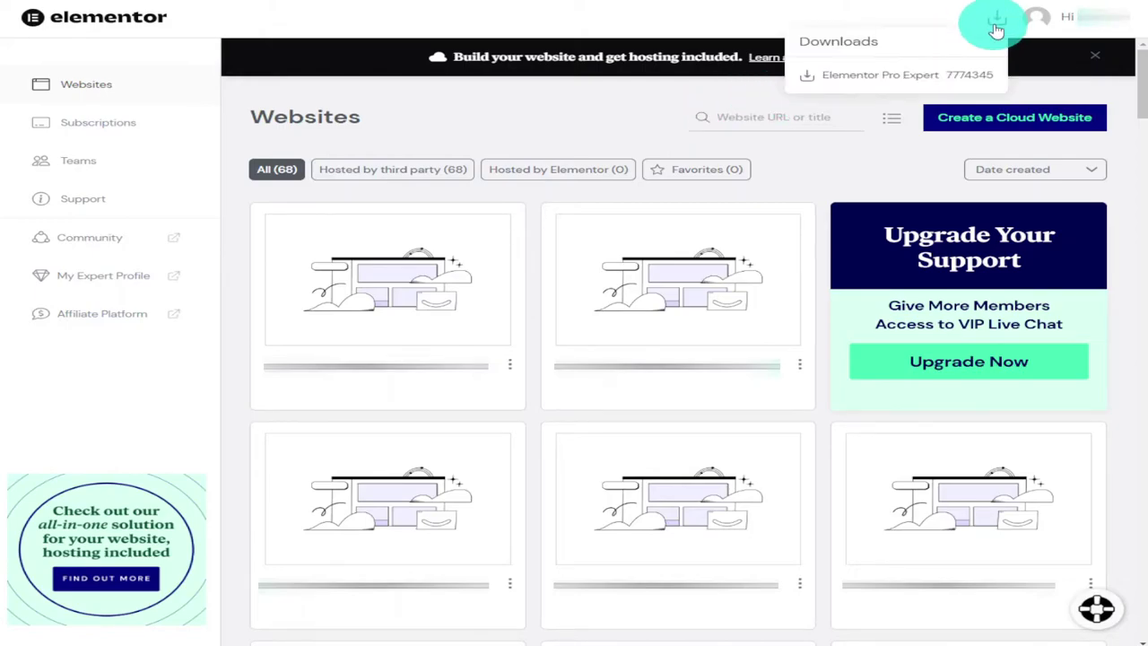
{"action": "left_click", "coordinate": [961, 79]}
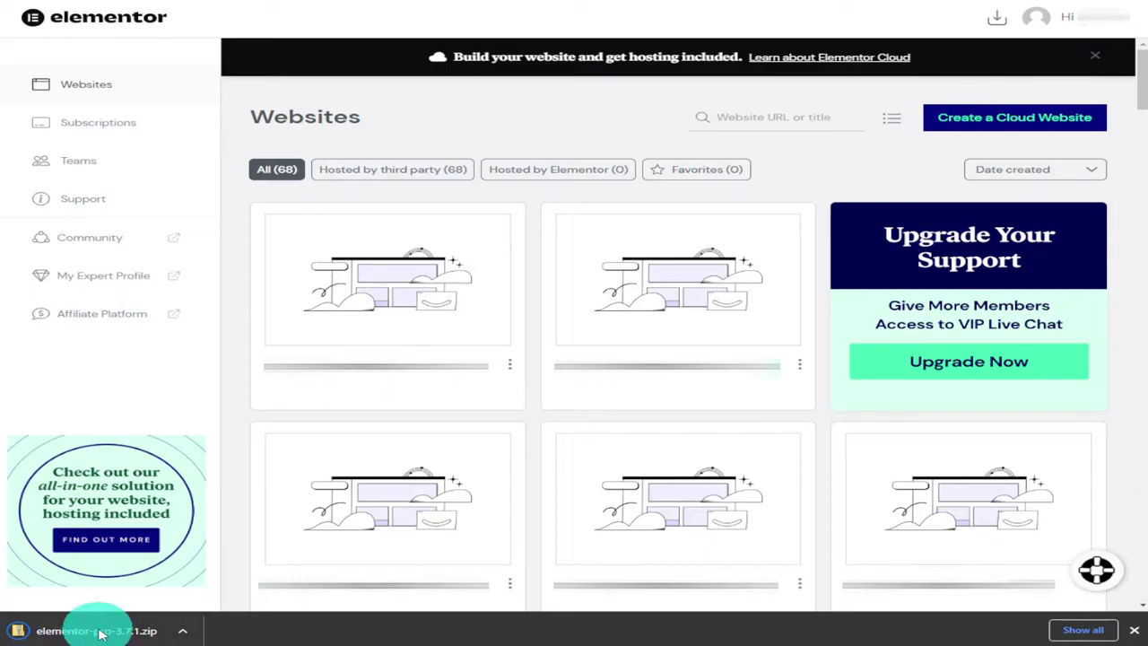
{"action": "mouse_move", "coordinate": [747, 240]}
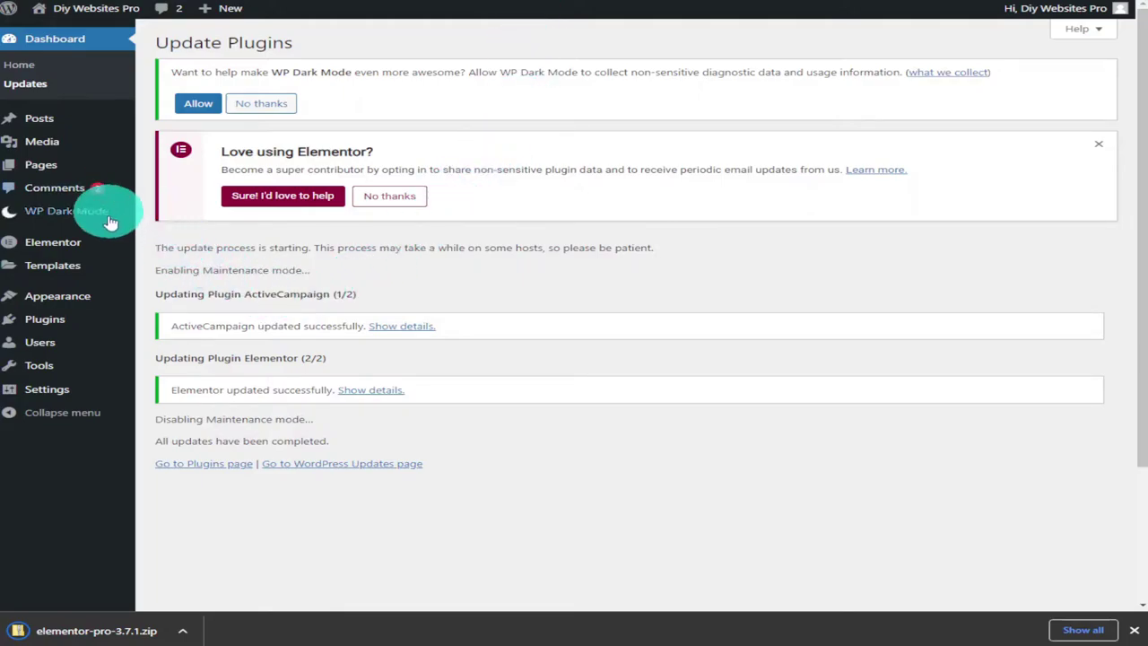
Upload elementor-pro-3.7.1.zip through Plugins > Add New > Upload Plugin and install it
{"action": "mouse_move", "coordinate": [70, 323]}
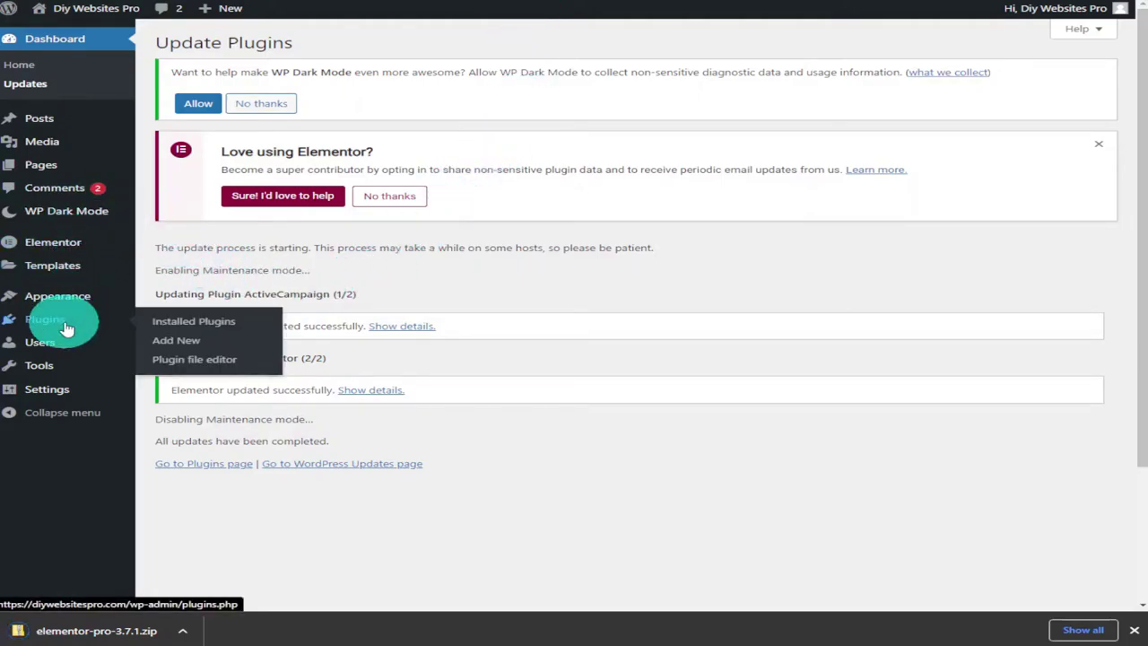
{"action": "left_click", "coordinate": [164, 323]}
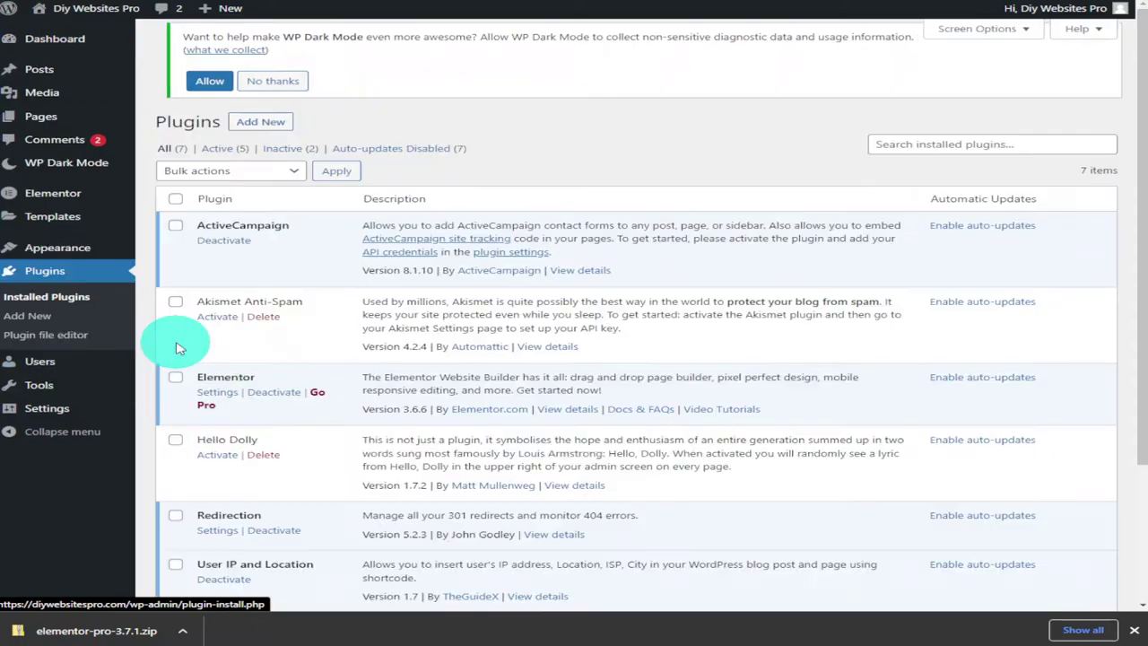
{"action": "left_click", "coordinate": [276, 47]}
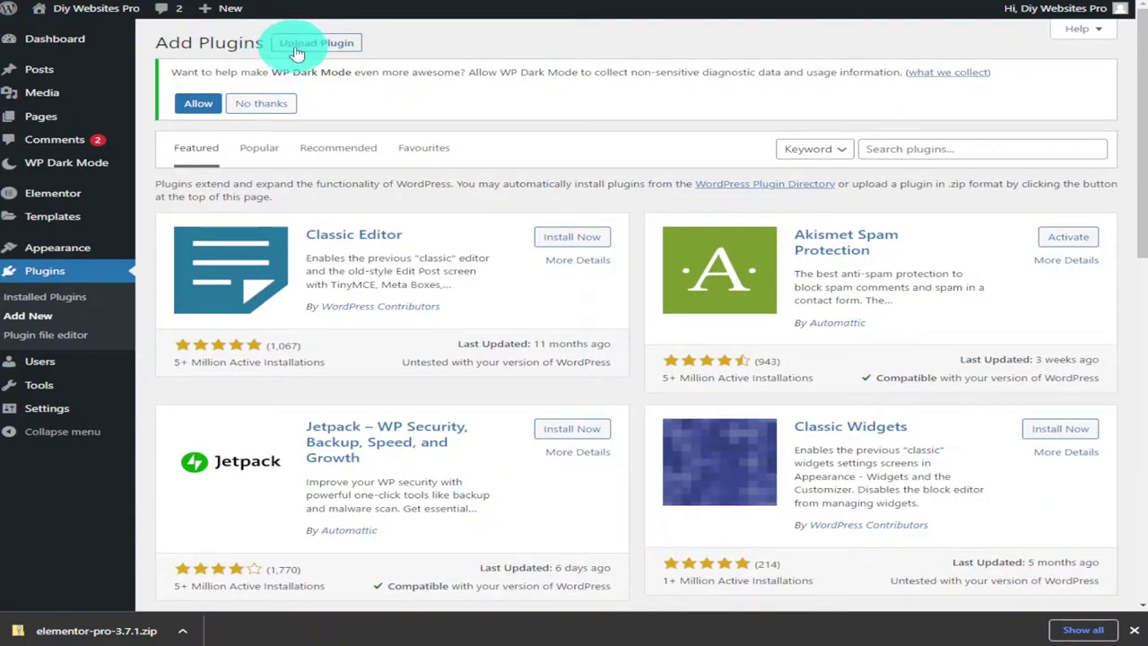
{"action": "left_click", "coordinate": [321, 45]}
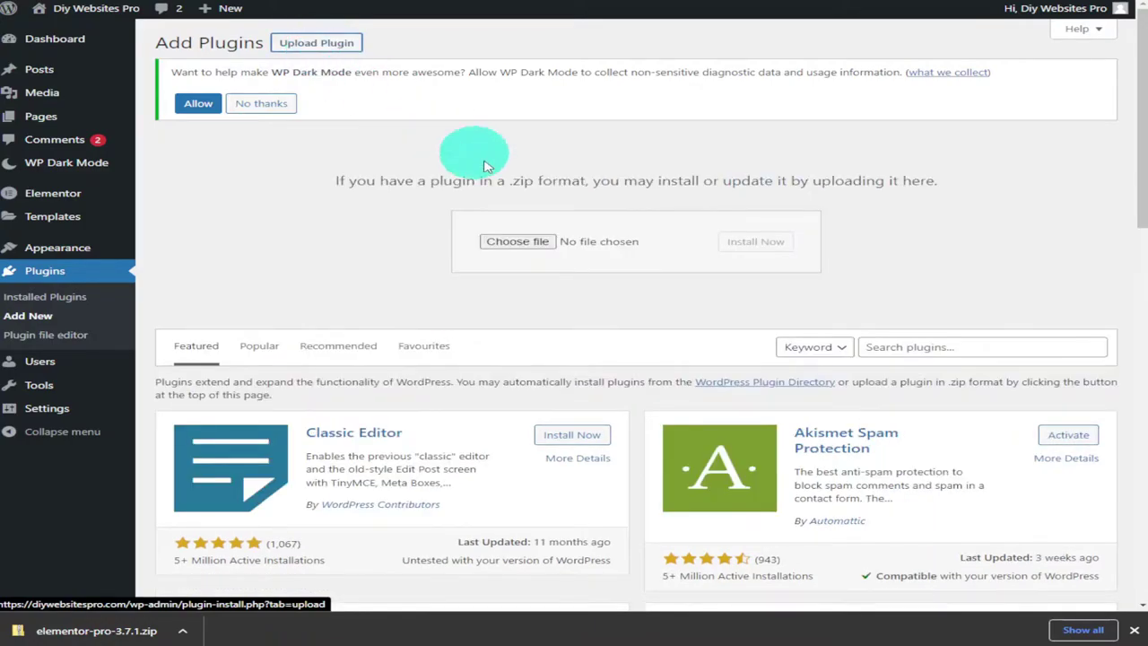
{"action": "left_click", "coordinate": [522, 244]}
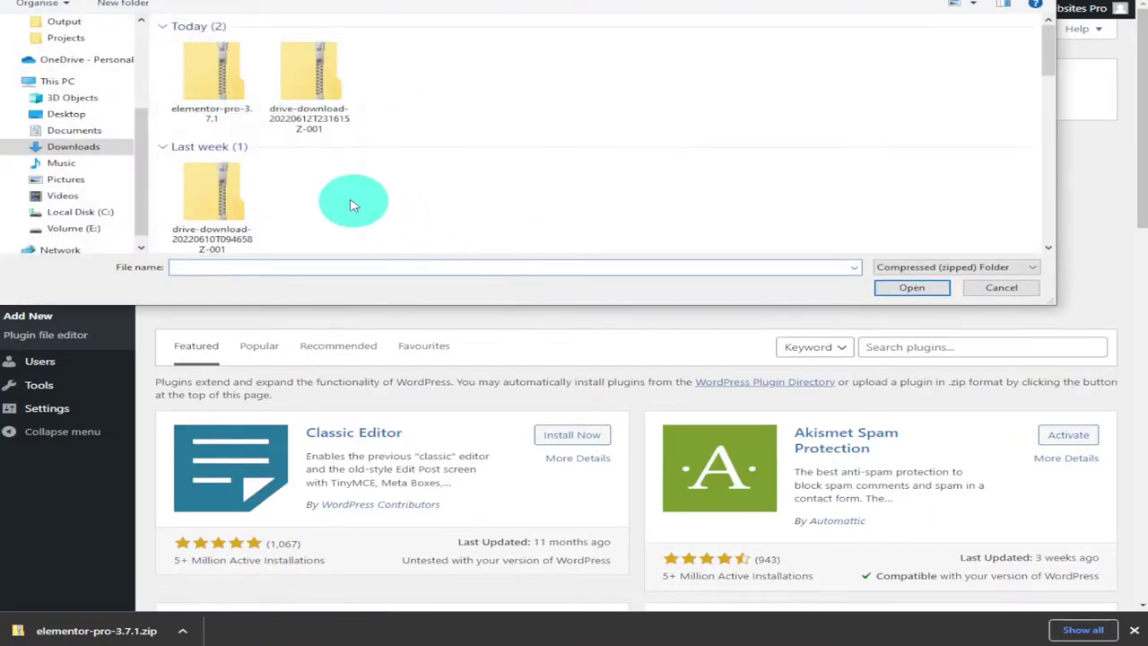
{"action": "left_click", "coordinate": [198, 90]}
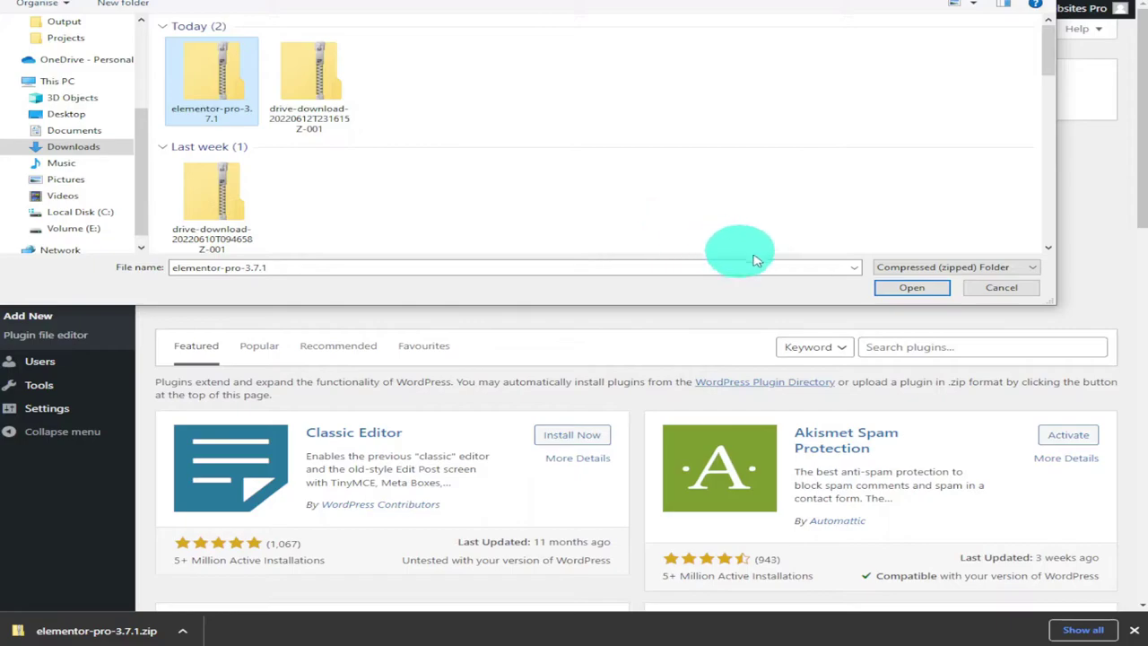
{"action": "left_click", "coordinate": [918, 286]}
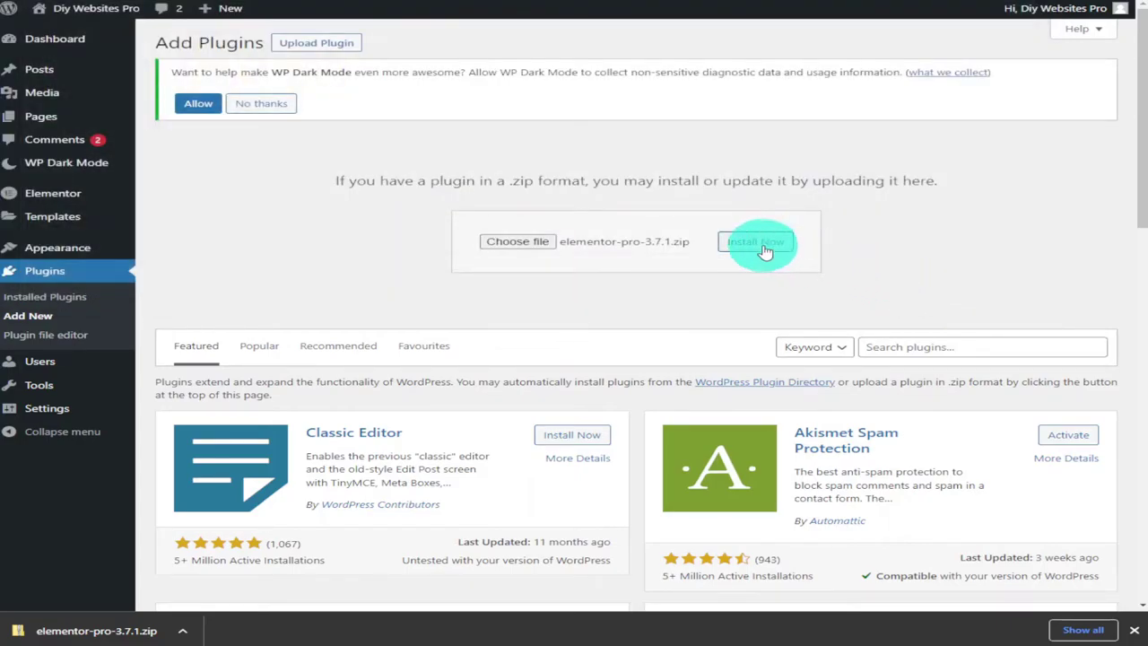
{"action": "left_click", "coordinate": [761, 243]}
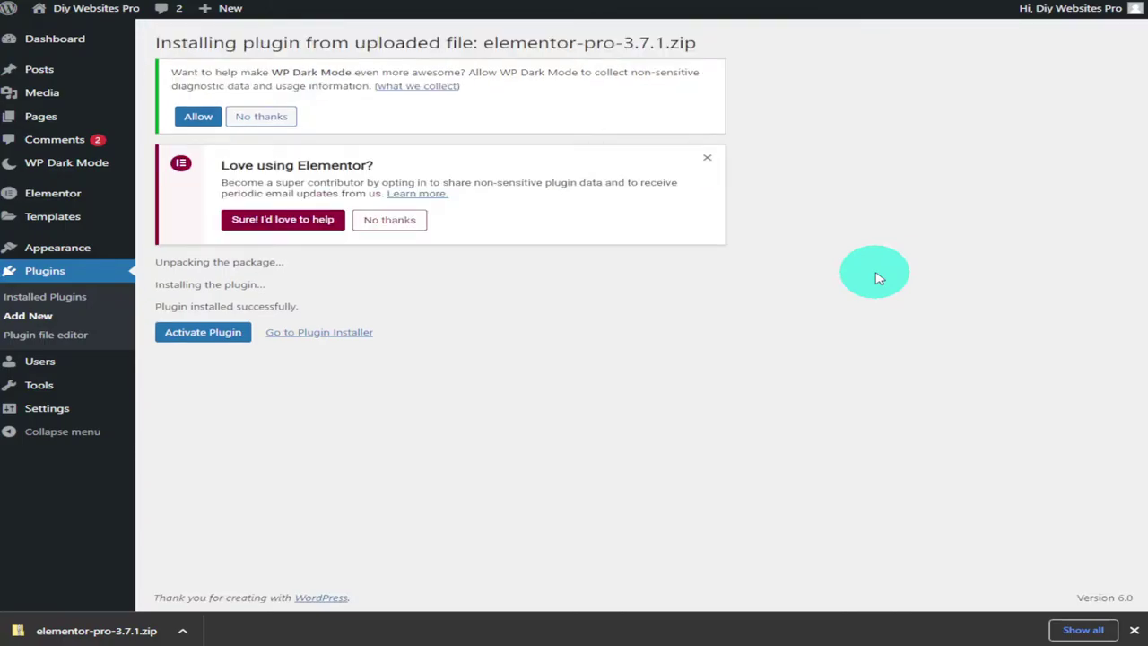
Activate the Elementor Pro plugin, then connect and activate its Expert licence
{"action": "left_click", "coordinate": [205, 333]}
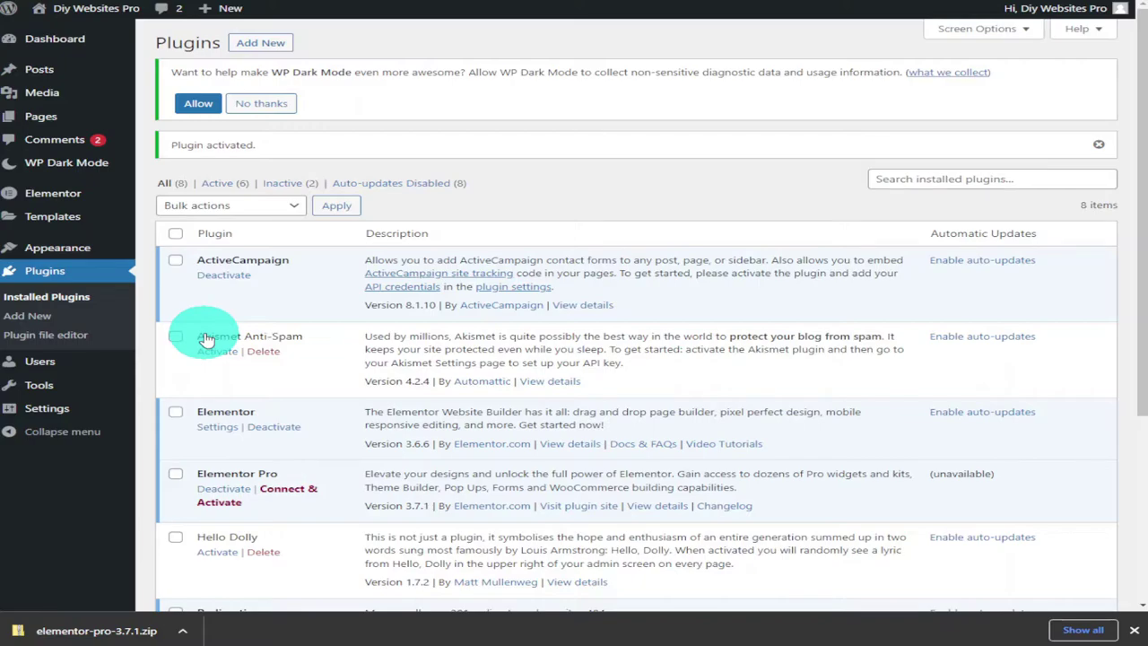
{"action": "left_click", "coordinate": [291, 497]}
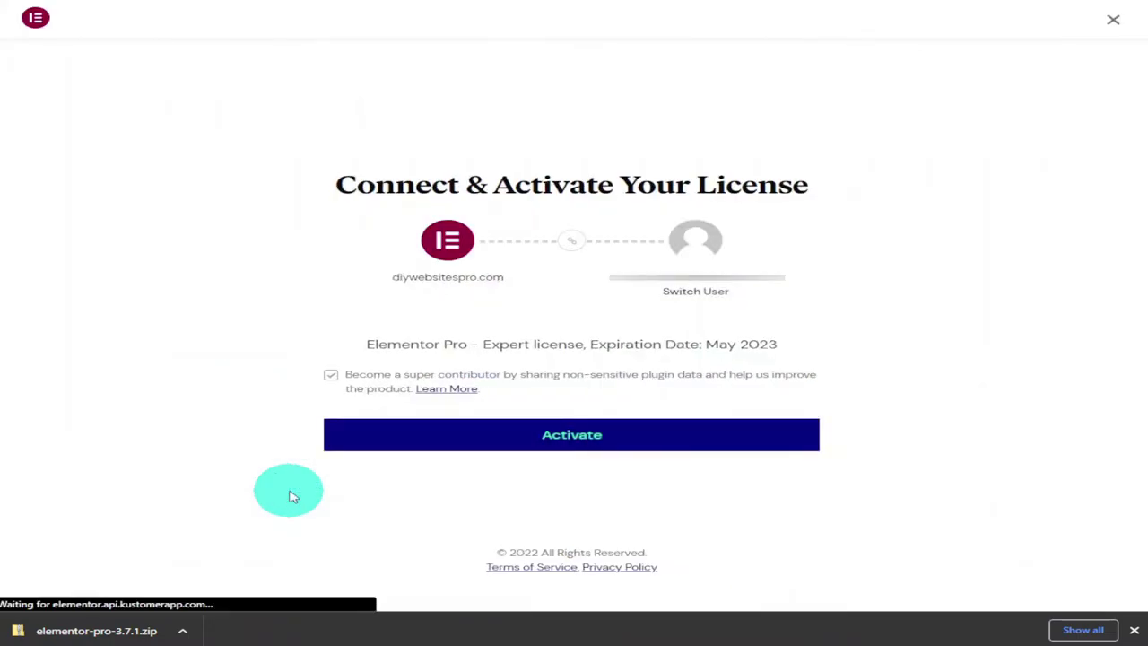
{"action": "left_click", "coordinate": [499, 434]}
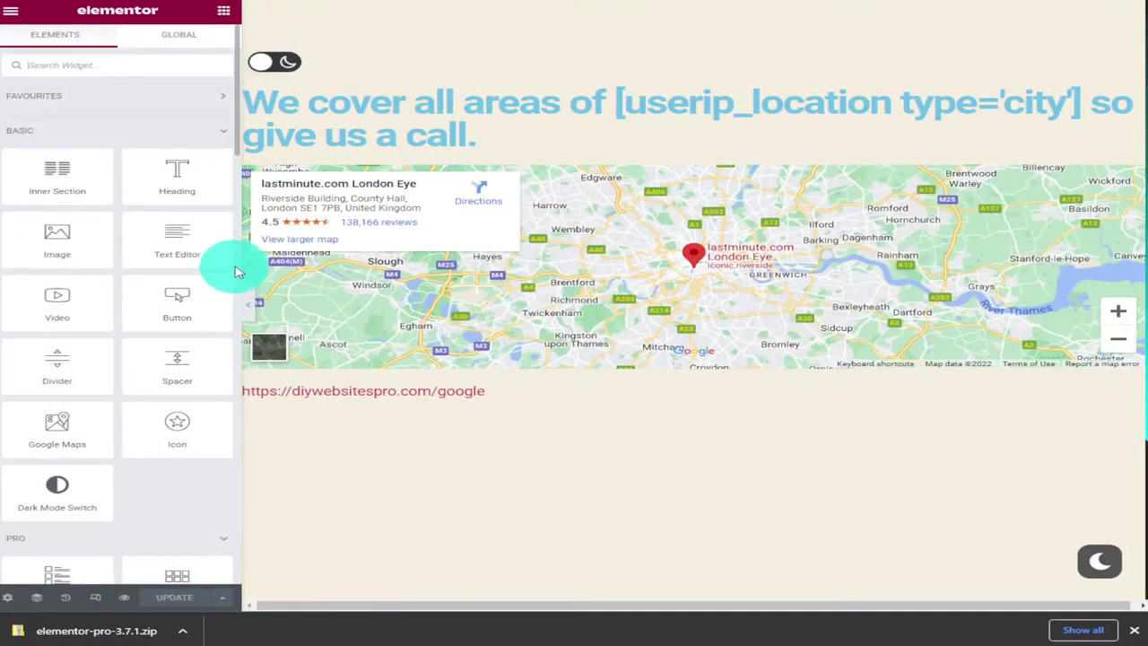
Scroll the widget panel and switch to a new blank page in the editor
{"action": "scroll", "coordinate": [224, 264], "scroll_direction": "down", "scroll_amount": 4}
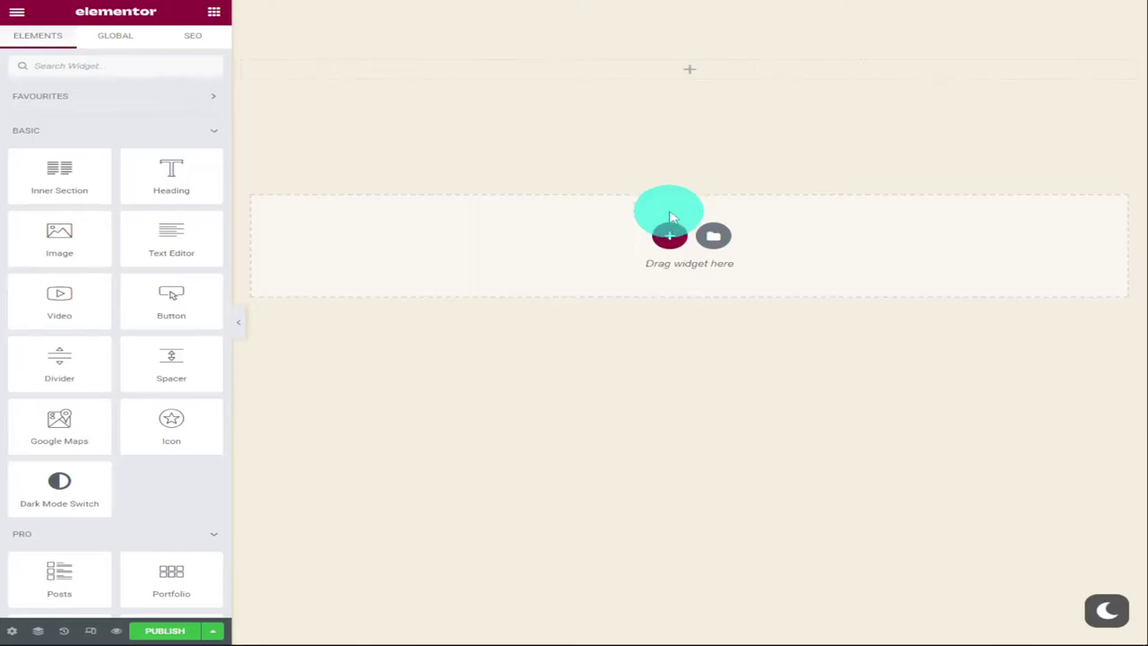
Add a four-column section with a 233 px tall Spacer in column two
{"action": "left_click", "coordinate": [668, 236]}
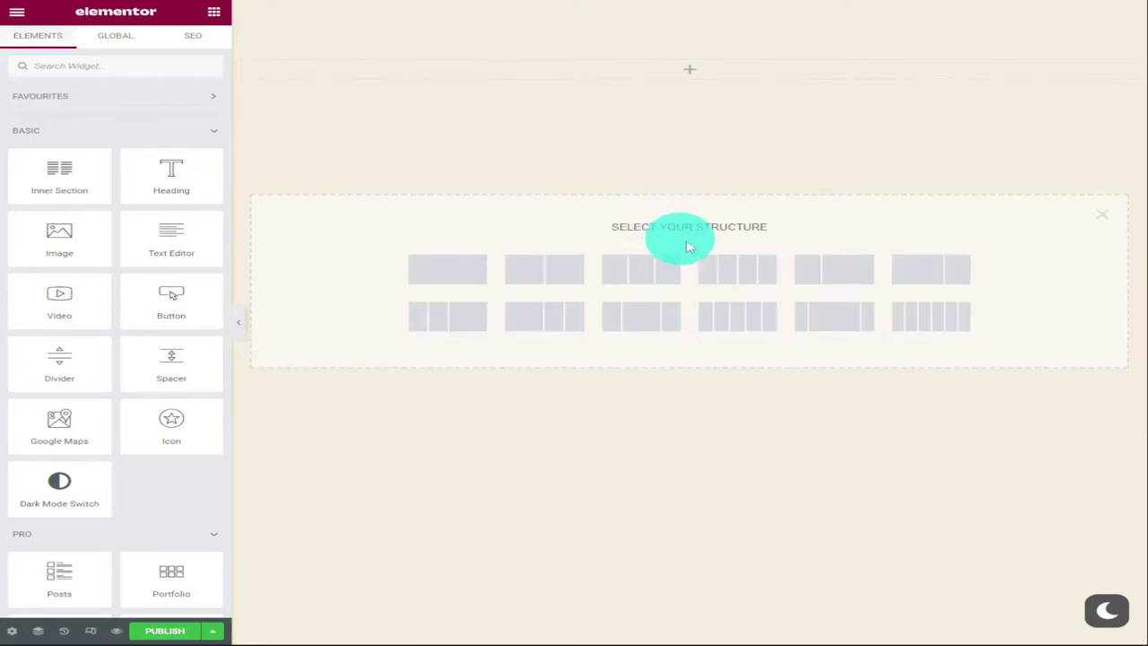
{"action": "left_click", "coordinate": [736, 269]}
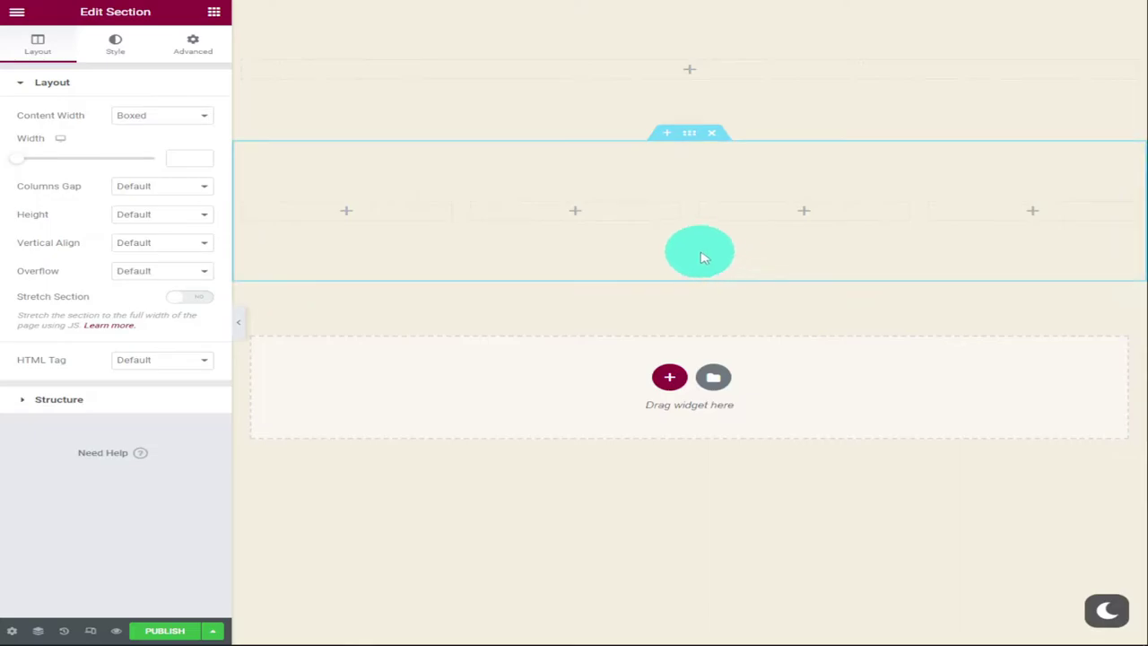
{"action": "left_click", "coordinate": [574, 217]}
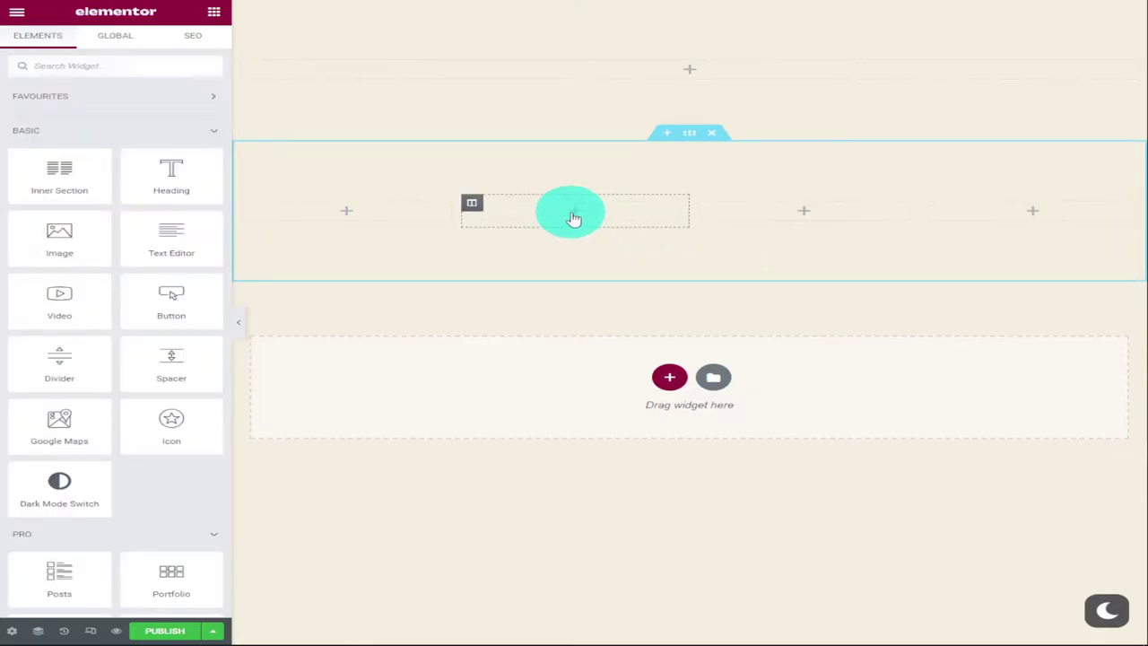
{"action": "left_click_drag", "start_coordinate": [171, 361], "coordinate": [541, 223]}
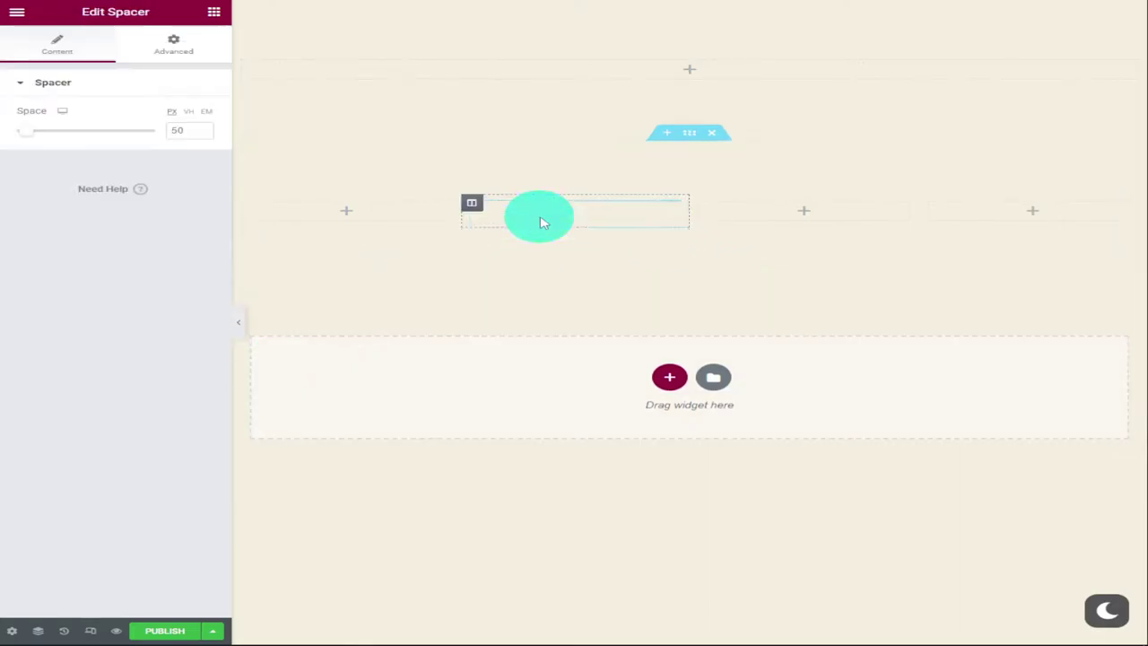
{"action": "left_click", "coordinate": [181, 130]}
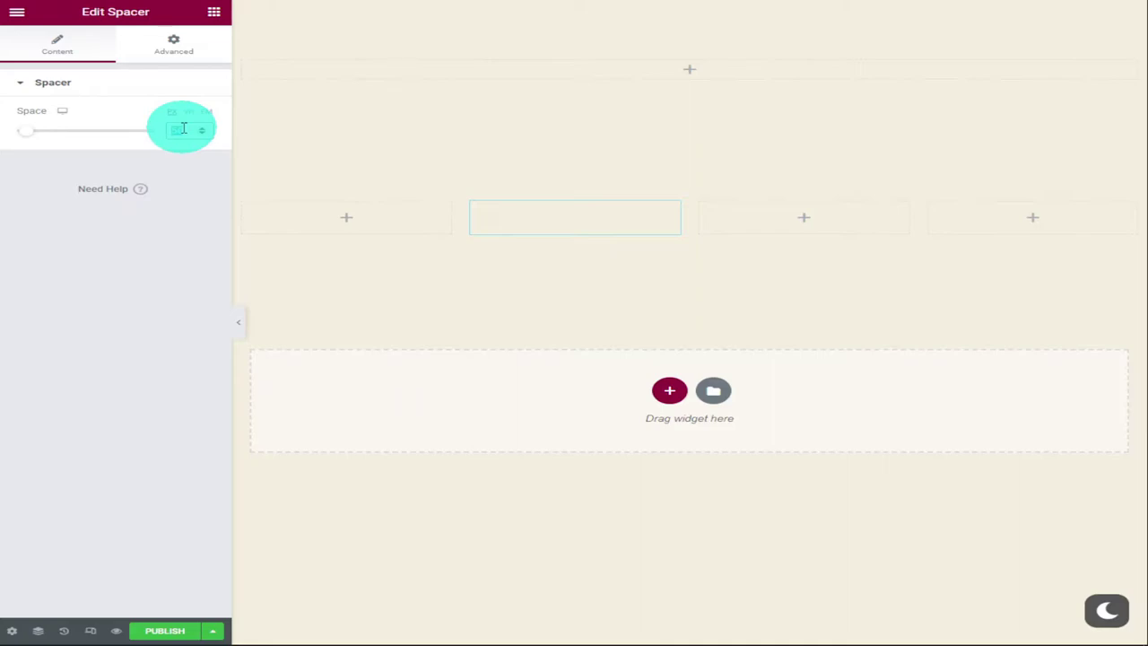
{"action": "type", "text": "233"}
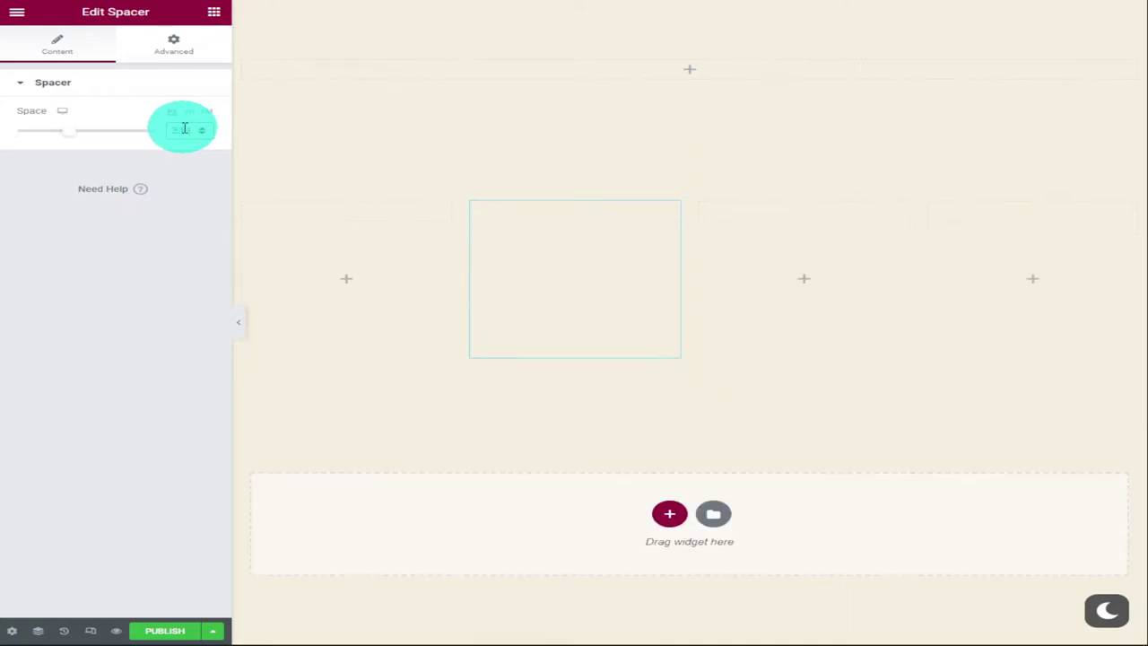
Give the spacer a box shadow and place an Image widget in column three
{"action": "left_click", "coordinate": [171, 68]}
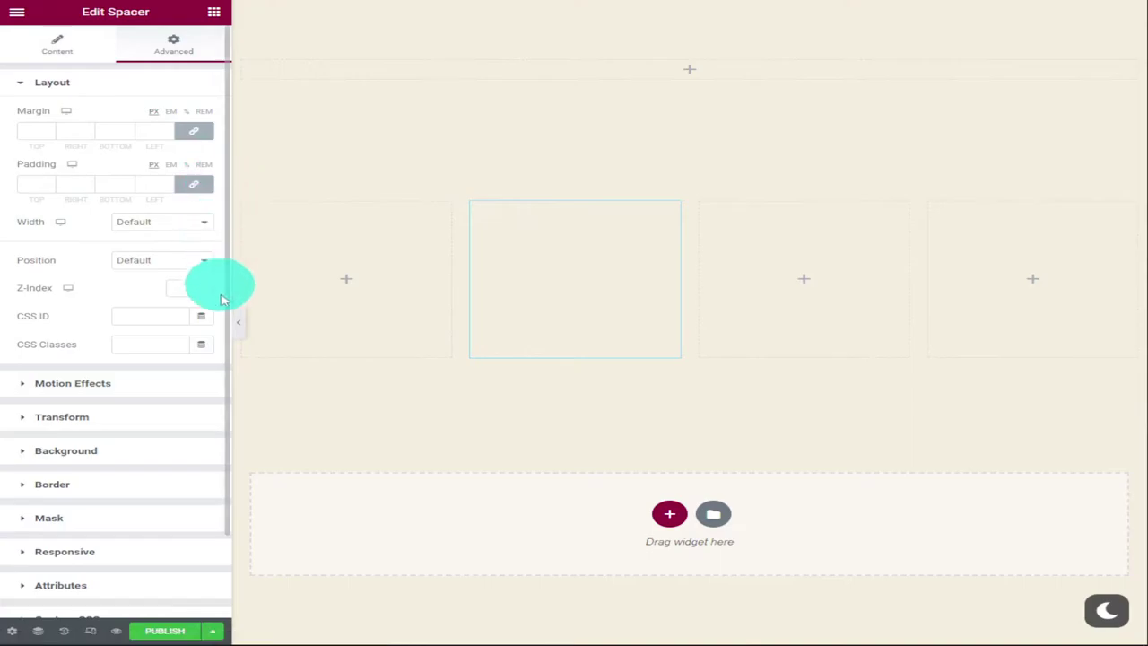
{"action": "left_click", "coordinate": [135, 482]}
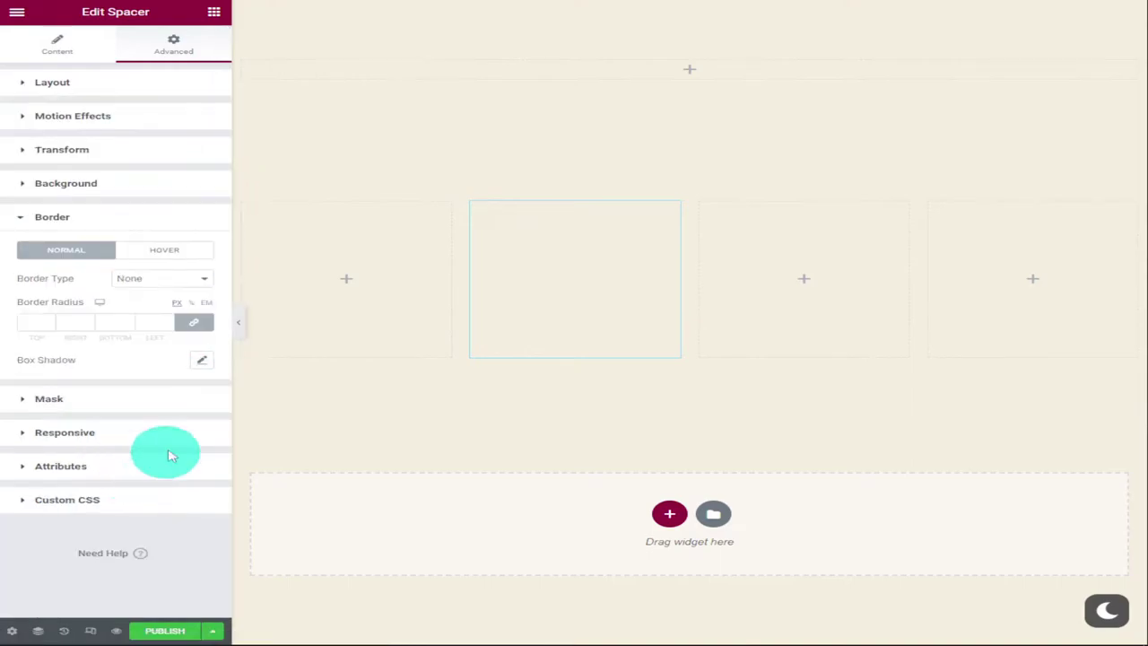
{"action": "left_click", "coordinate": [195, 363]}
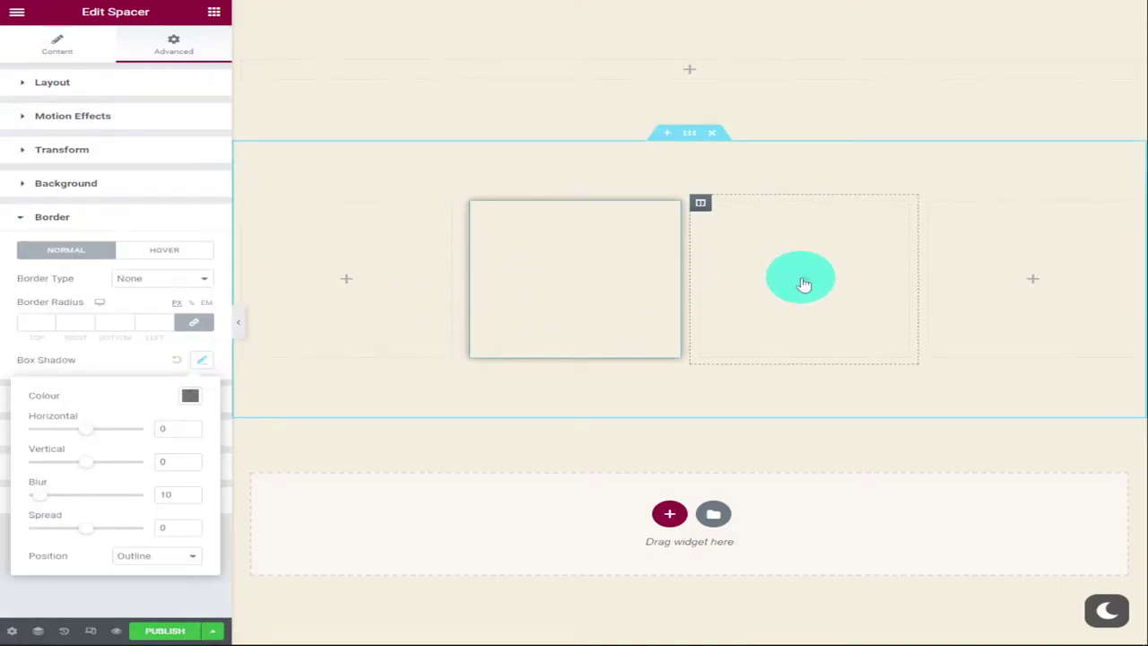
{"action": "left_click", "coordinate": [800, 281]}
{"action": "left_click_drag", "start_coordinate": [90, 255], "coordinate": [766, 290]}
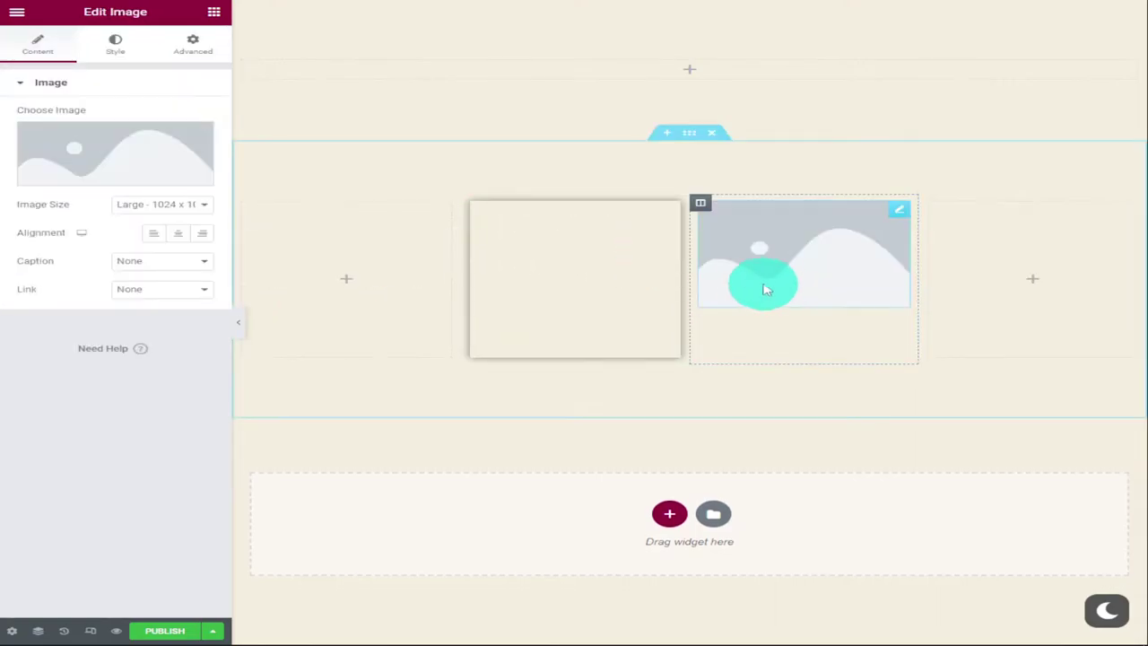
Insert the jellyfish picture from the Media Library and set Image Size to Custom
{"action": "left_click", "coordinate": [122, 179]}
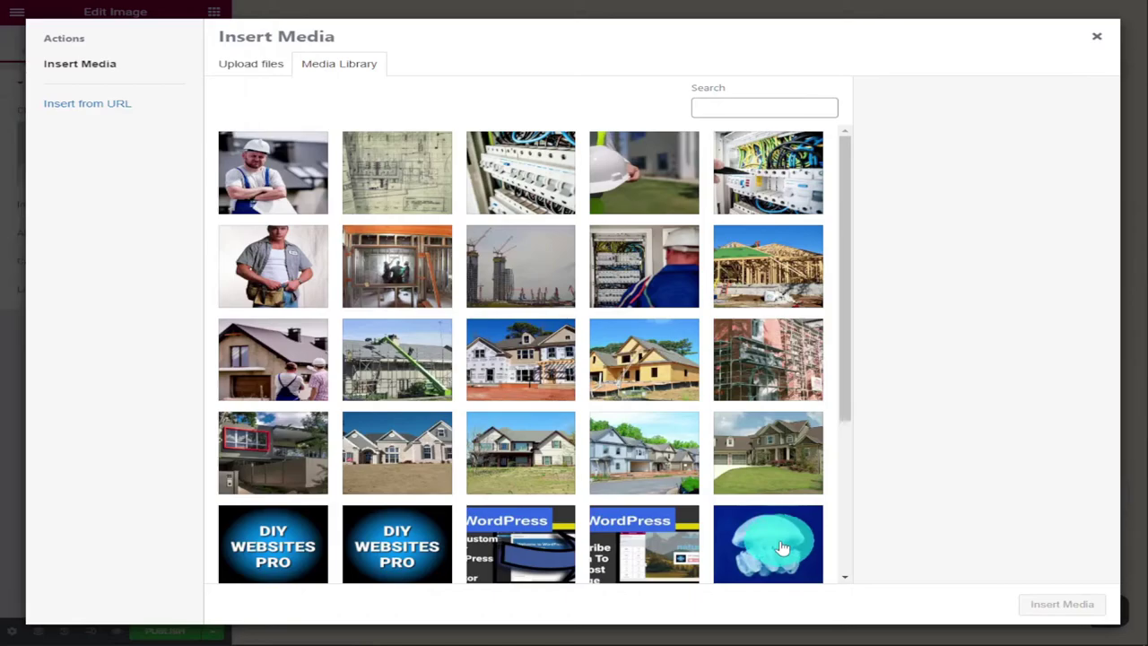
{"action": "left_click", "coordinate": [781, 546]}
{"action": "left_click", "coordinate": [1057, 604]}
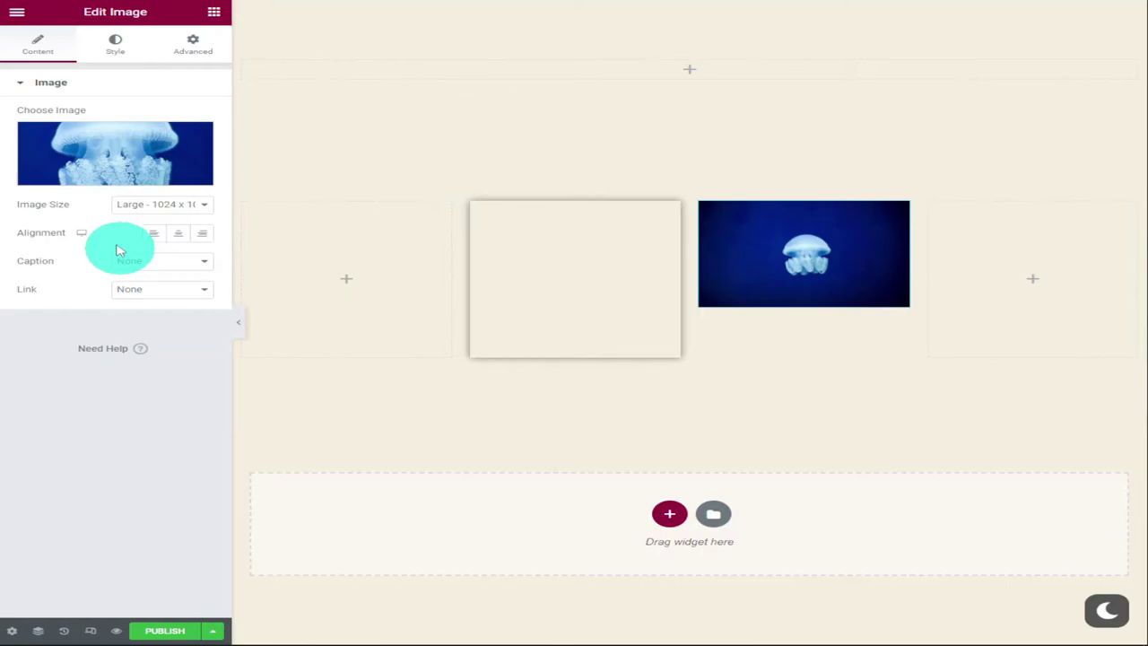
{"action": "left_click", "coordinate": [146, 208]}
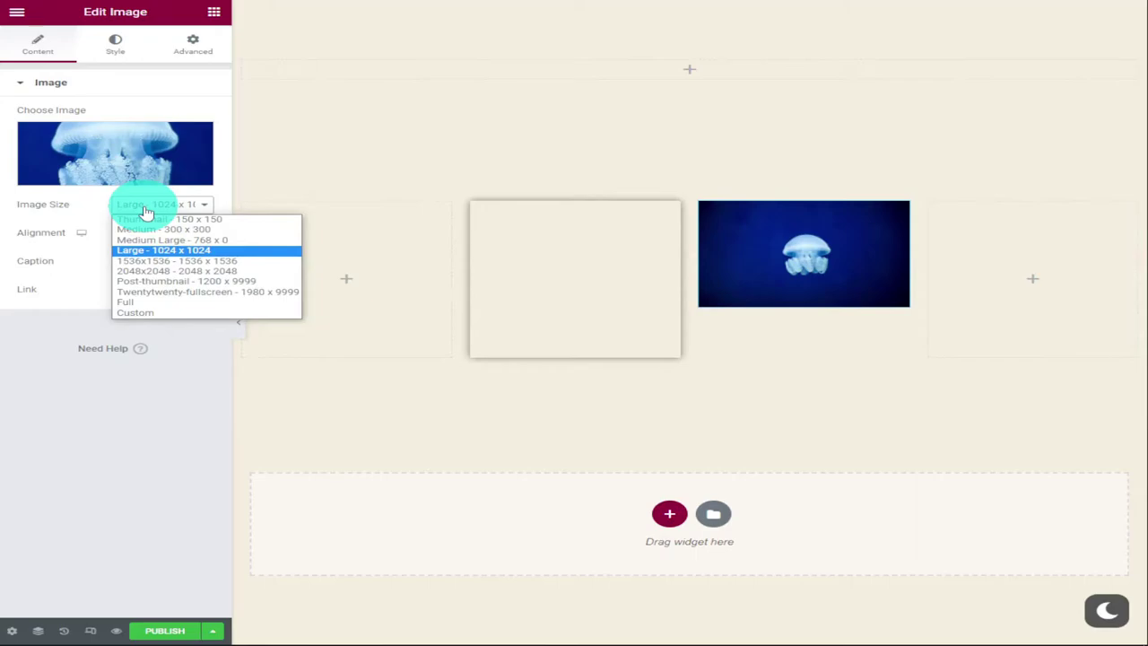
{"action": "left_click", "coordinate": [150, 312]}
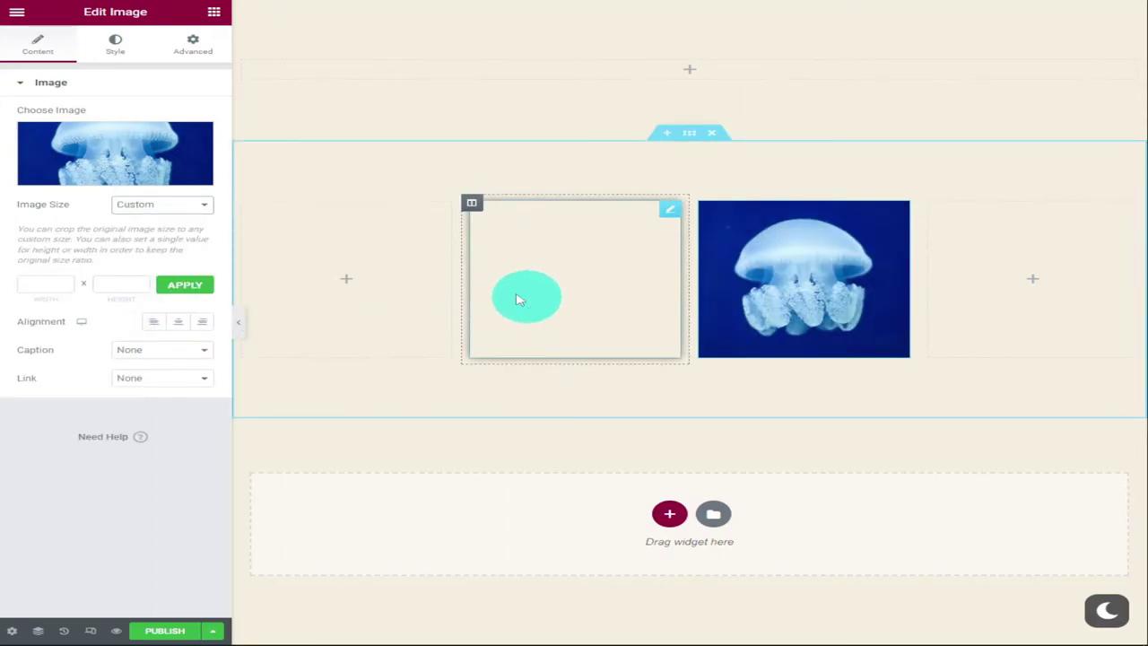
Turn on a box shadow for the jellyfish image in Advanced > Border
{"action": "left_click", "coordinate": [185, 47]}
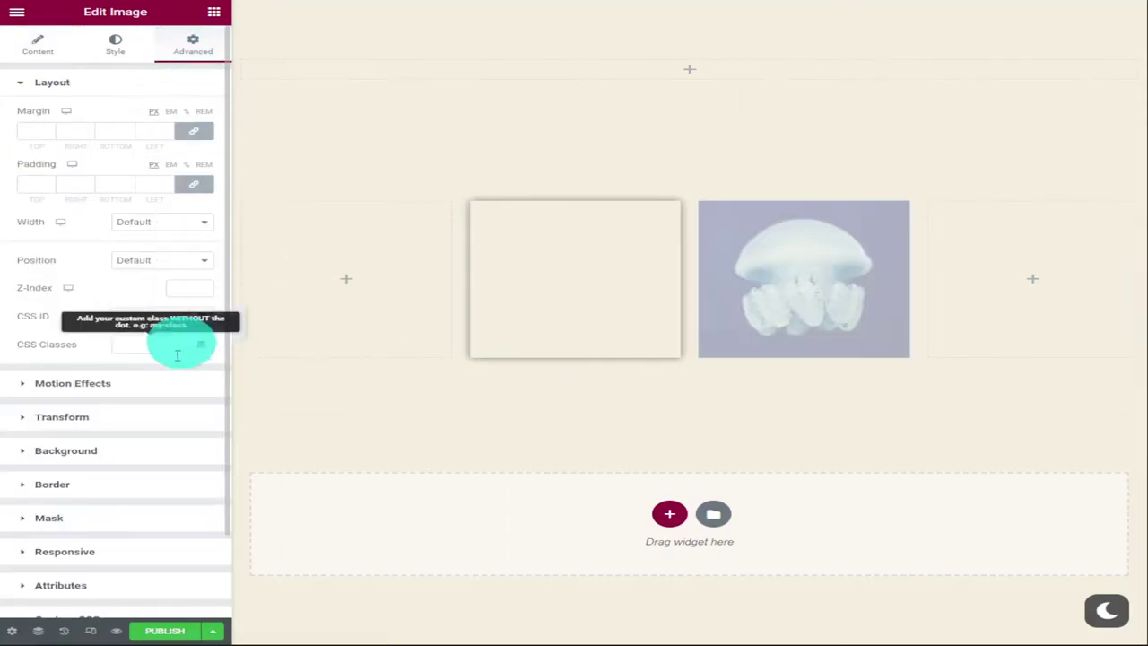
{"action": "left_click", "coordinate": [108, 491]}
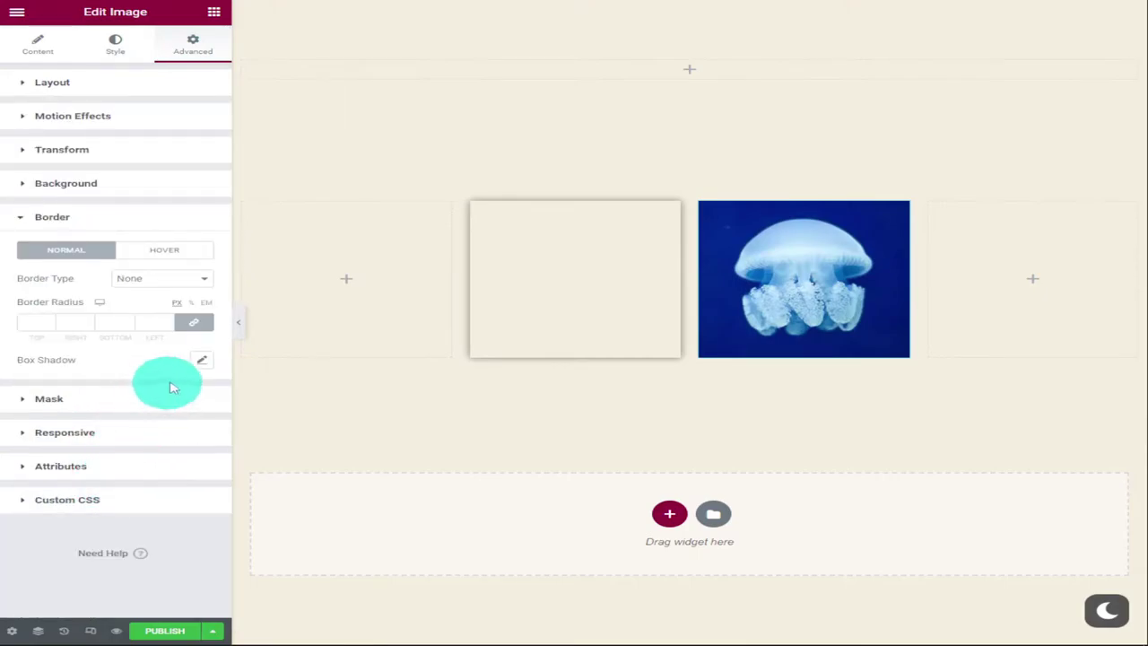
{"action": "left_click", "coordinate": [202, 362]}
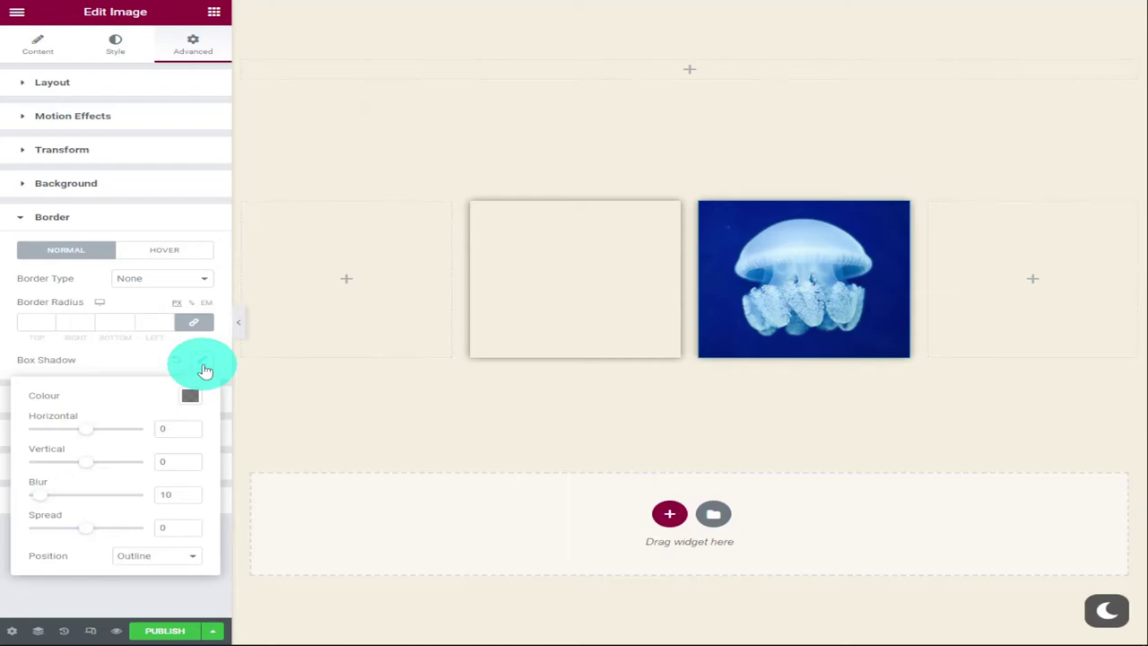
Set the image's Position to Absolute and drag it up and to the right
{"action": "left_click", "coordinate": [79, 93]}
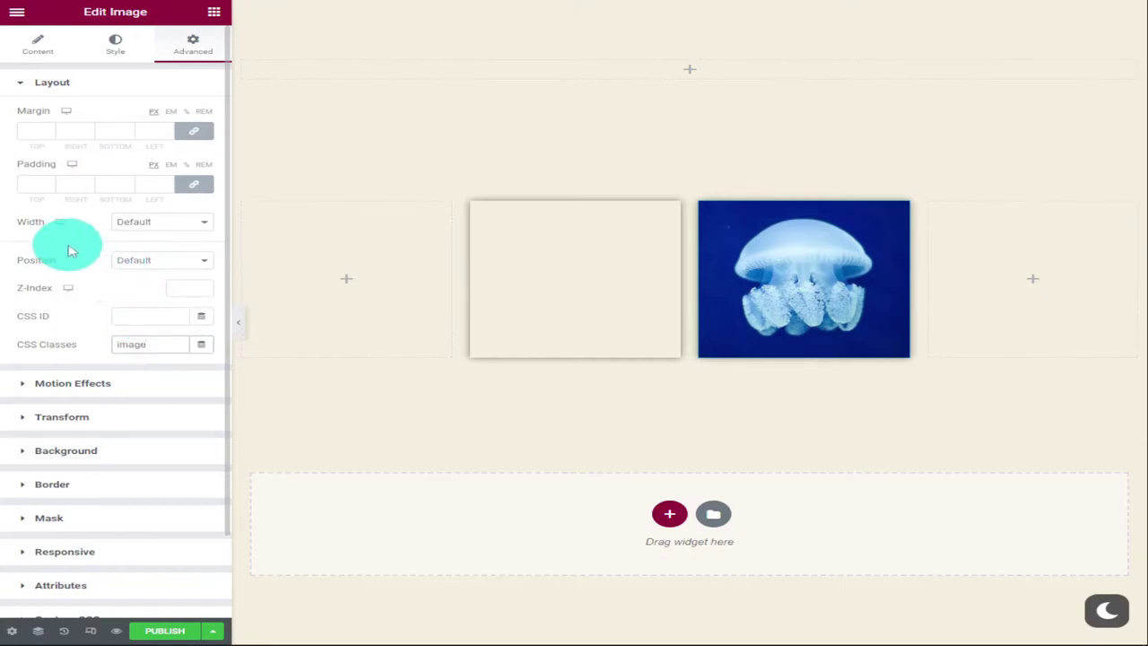
{"action": "left_click", "coordinate": [126, 260]}
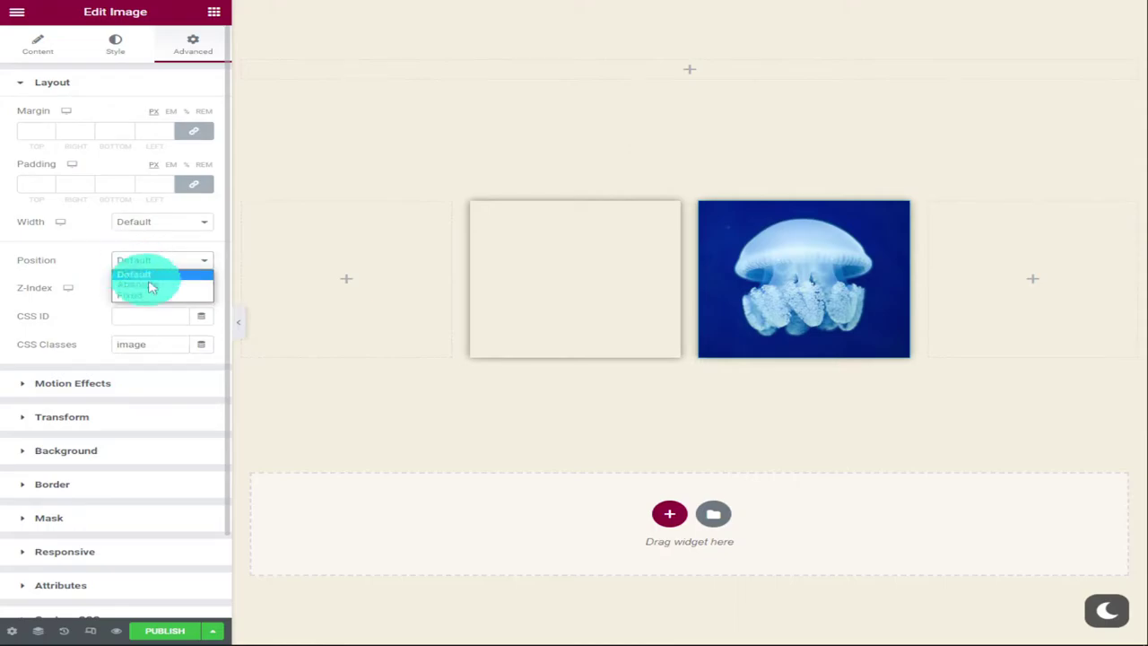
{"action": "left_click", "coordinate": [152, 287]}
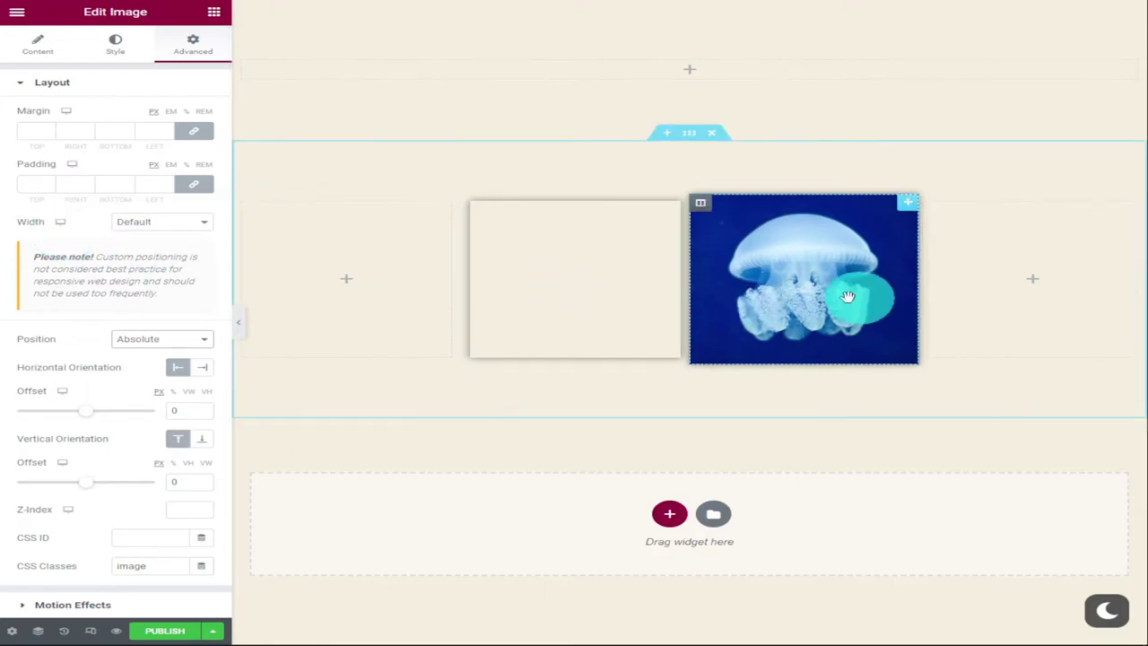
{"action": "mouse_move", "coordinate": [842, 297]}
{"action": "left_mouse_down"}
{"action": "mouse_move", "coordinate": [815, 297]}
{"action": "mouse_move", "coordinate": [852, 287]}
{"action": "mouse_move", "coordinate": [843, 300]}
{"action": "left_mouse_up"}
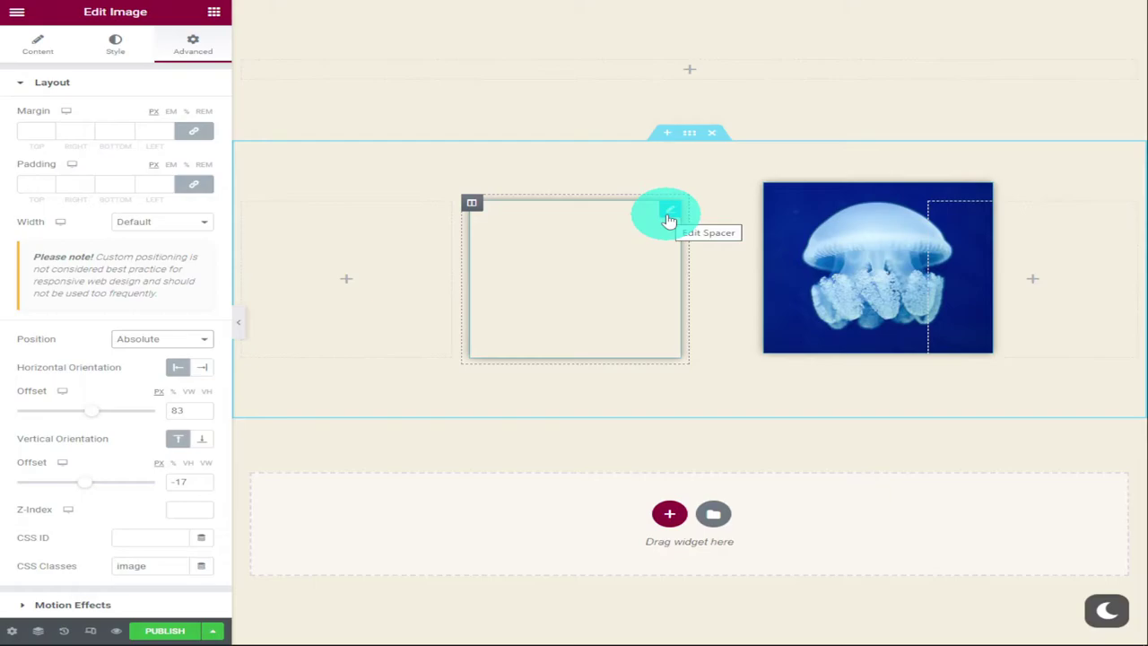
Duplicate the spacer box three times to make four boxes
{"action": "right_click", "coordinate": [667, 220]}
{"action": "left_click", "coordinate": [674, 243]}
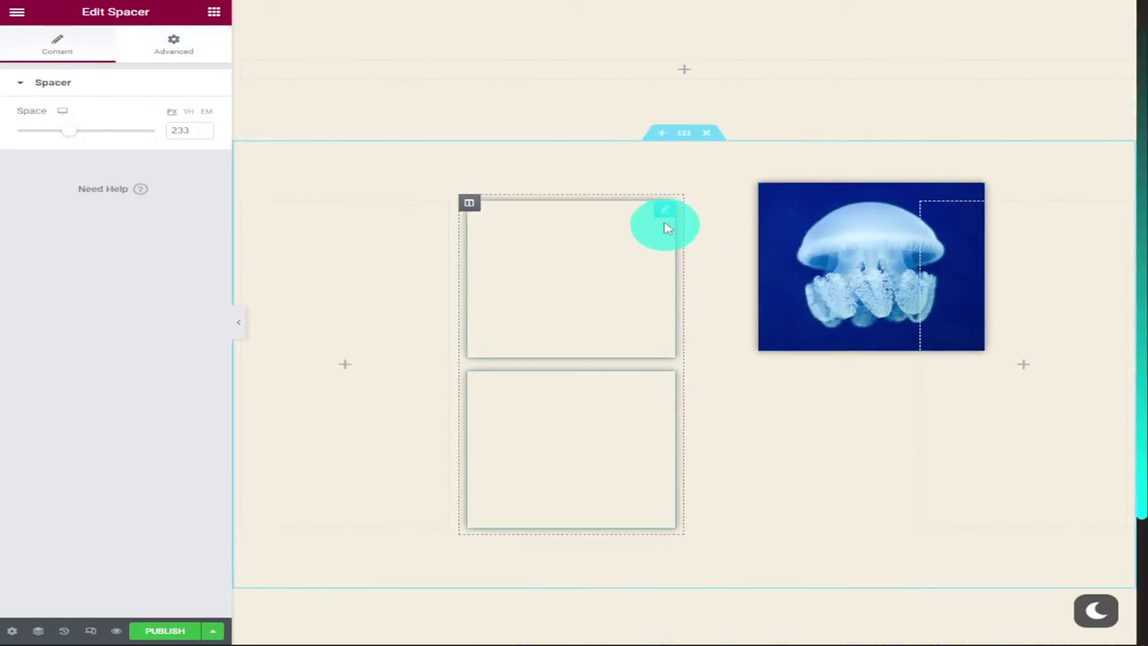
{"action": "right_click", "coordinate": [663, 219]}
{"action": "left_click", "coordinate": [678, 243]}
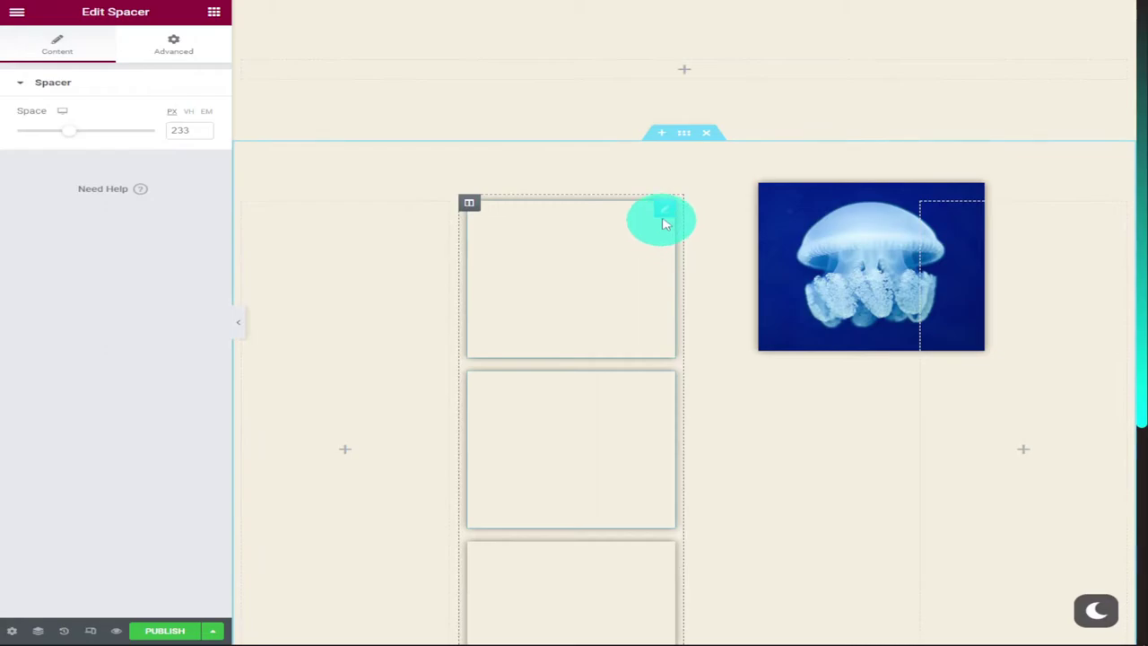
{"action": "right_click", "coordinate": [663, 218]}
{"action": "left_click", "coordinate": [664, 242]}
Set the second spacer's Position to Absolute
{"action": "scroll", "coordinate": [649, 242], "scroll_direction": "down", "scroll_amount": 4}
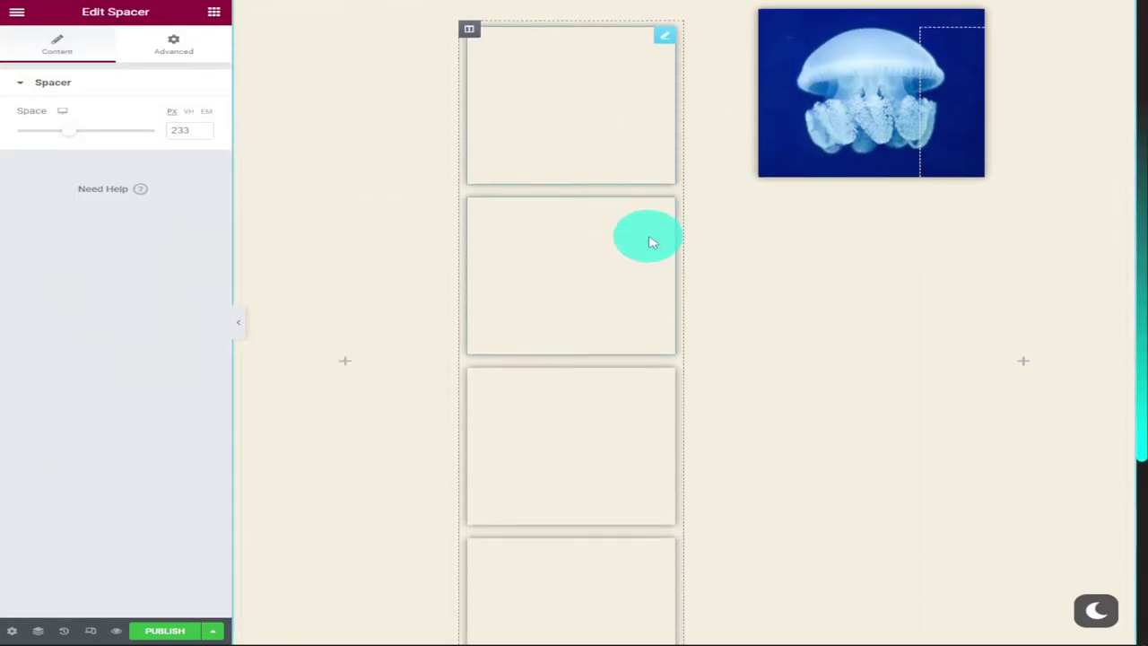
{"action": "scroll", "coordinate": [649, 241], "scroll_direction": "up", "scroll_amount": 2}
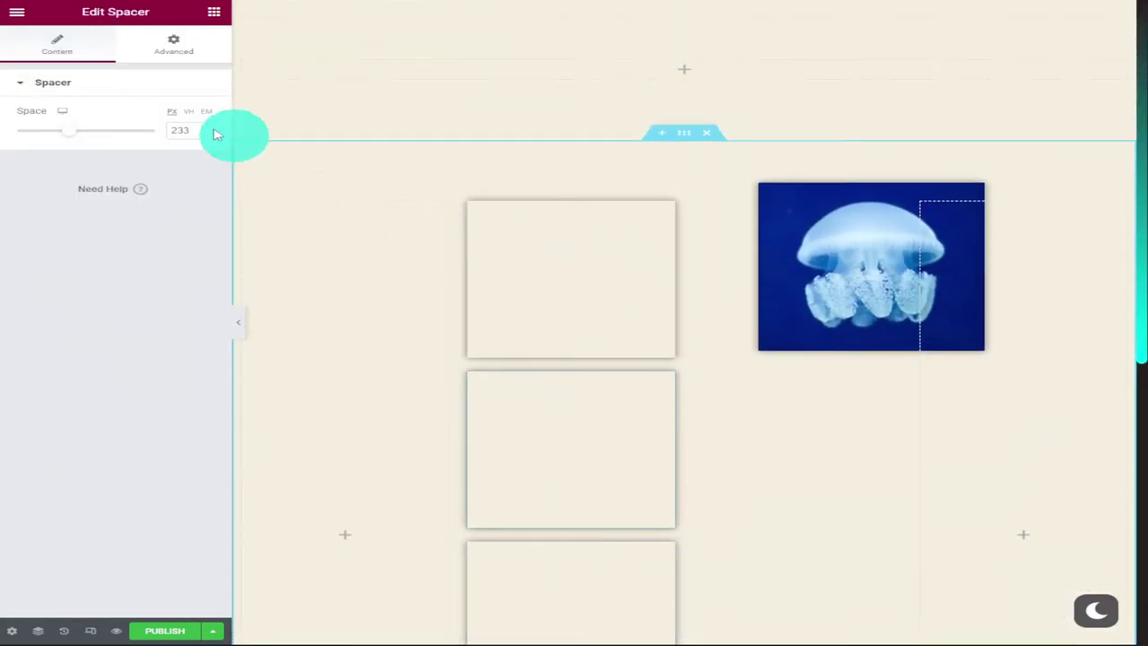
{"action": "left_click", "coordinate": [183, 57]}
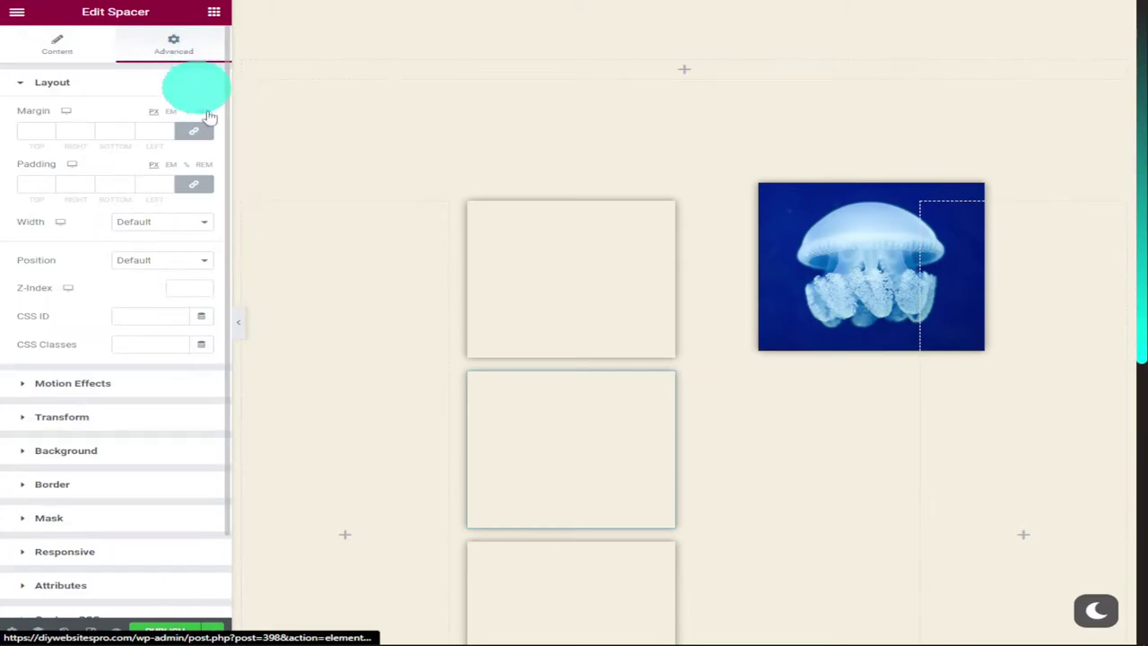
{"action": "left_click", "coordinate": [182, 266]}
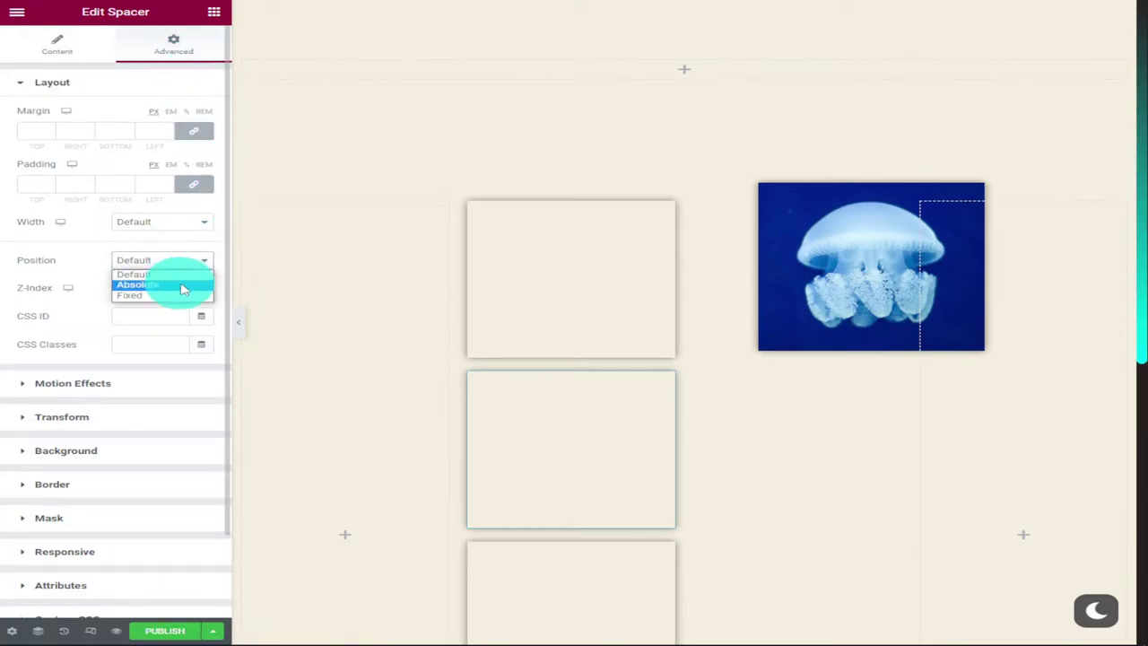
{"action": "left_click", "coordinate": [180, 284]}
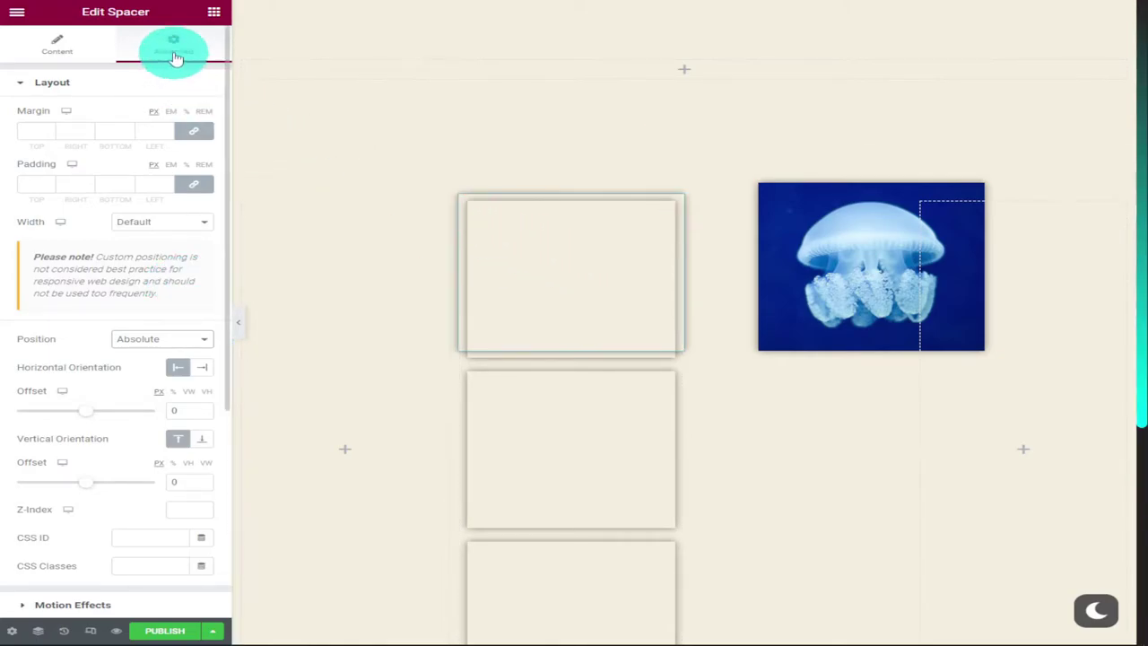
Give the spacer a Classic pastel pink (#FFC3C3) background
{"action": "scroll", "coordinate": [186, 337], "scroll_direction": "down", "scroll_amount": 1}
{"action": "scroll", "coordinate": [187, 337], "scroll_direction": "down", "scroll_amount": 2}
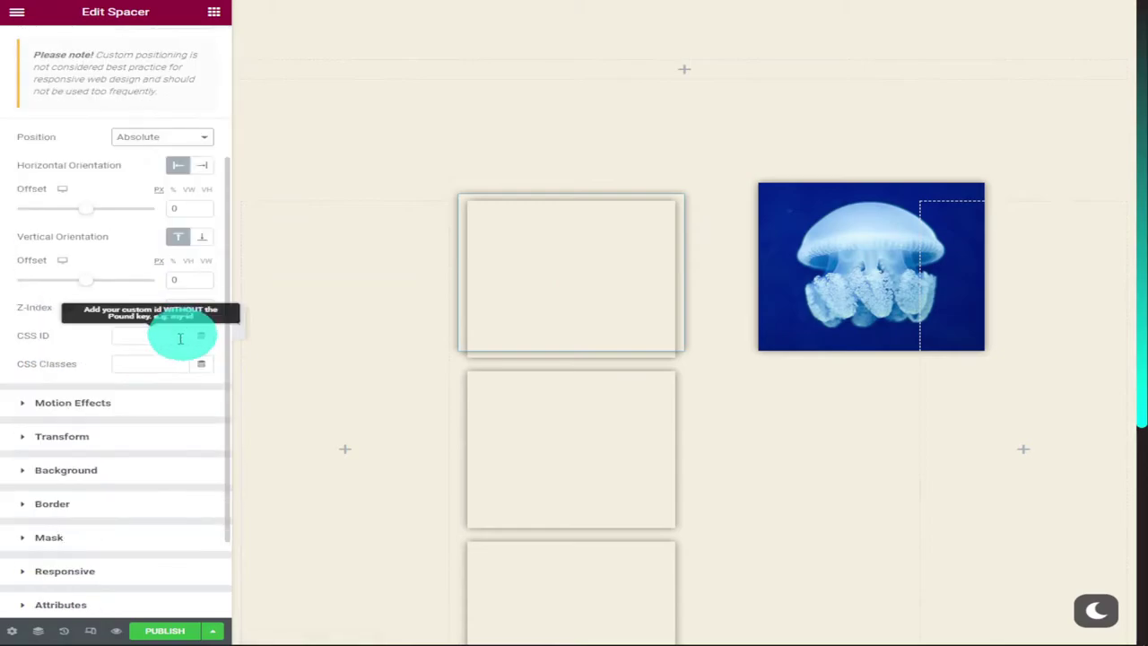
{"action": "left_click", "coordinate": [111, 472]}
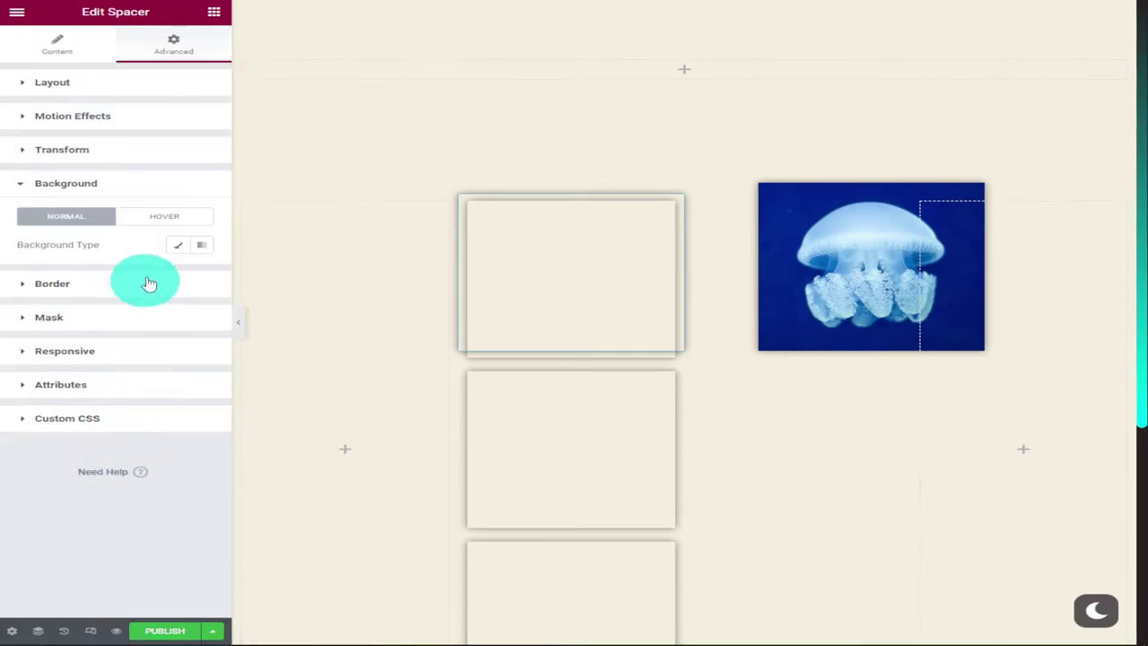
{"action": "left_click", "coordinate": [176, 247]}
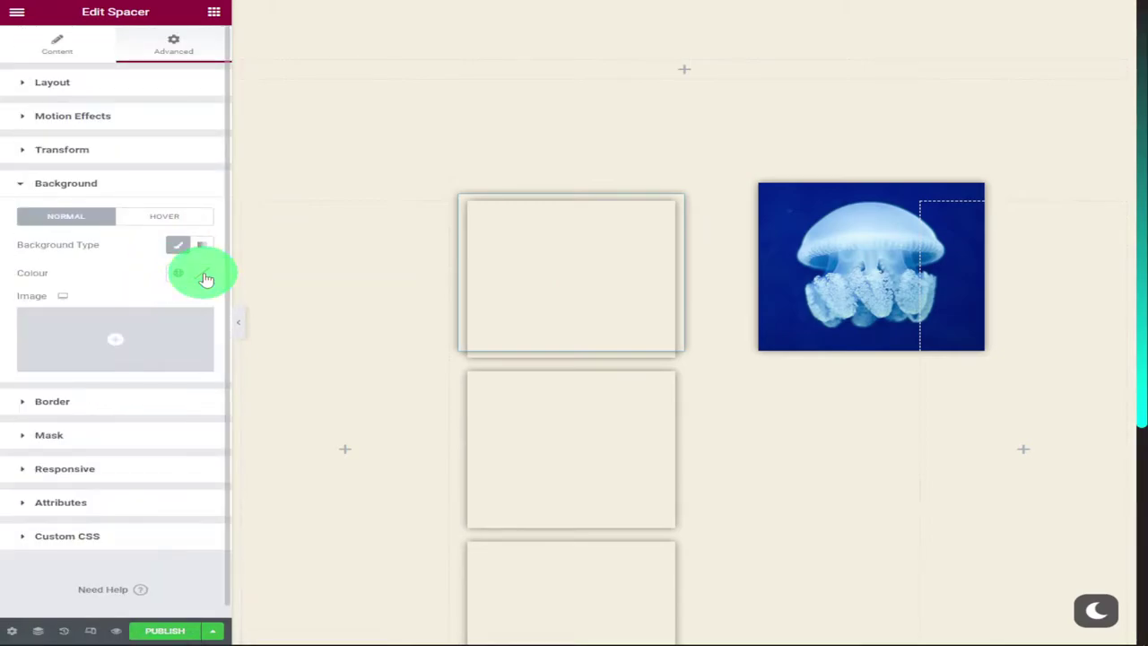
{"action": "left_click", "coordinate": [202, 273]}
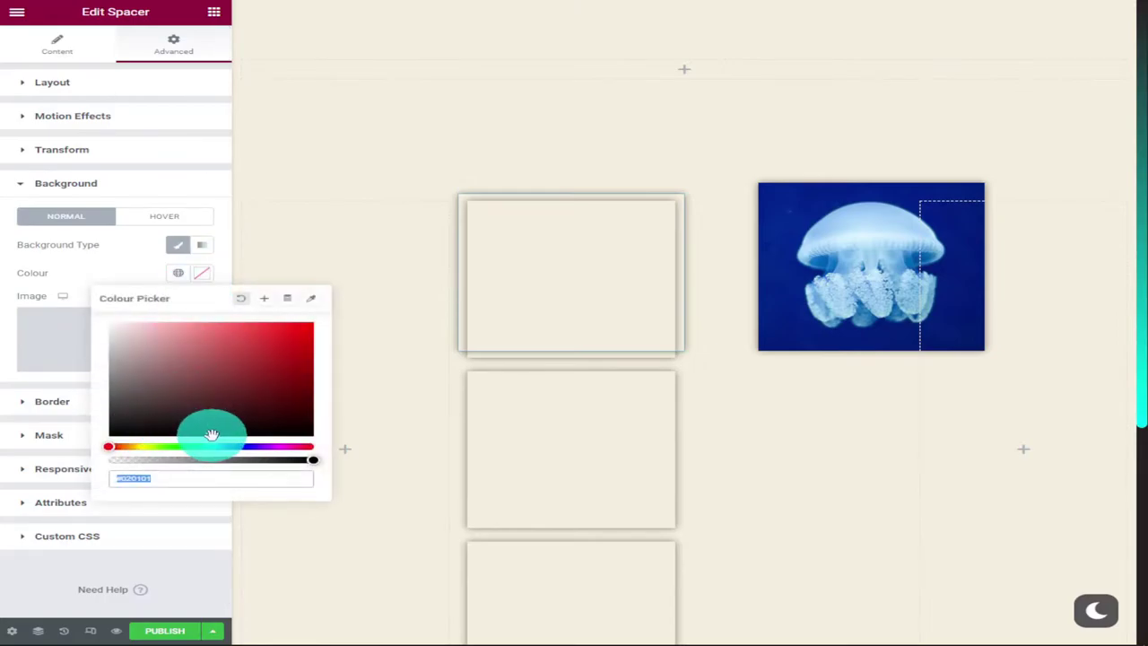
{"action": "left_click_drag", "start_coordinate": [213, 436], "coordinate": [157, 309]}
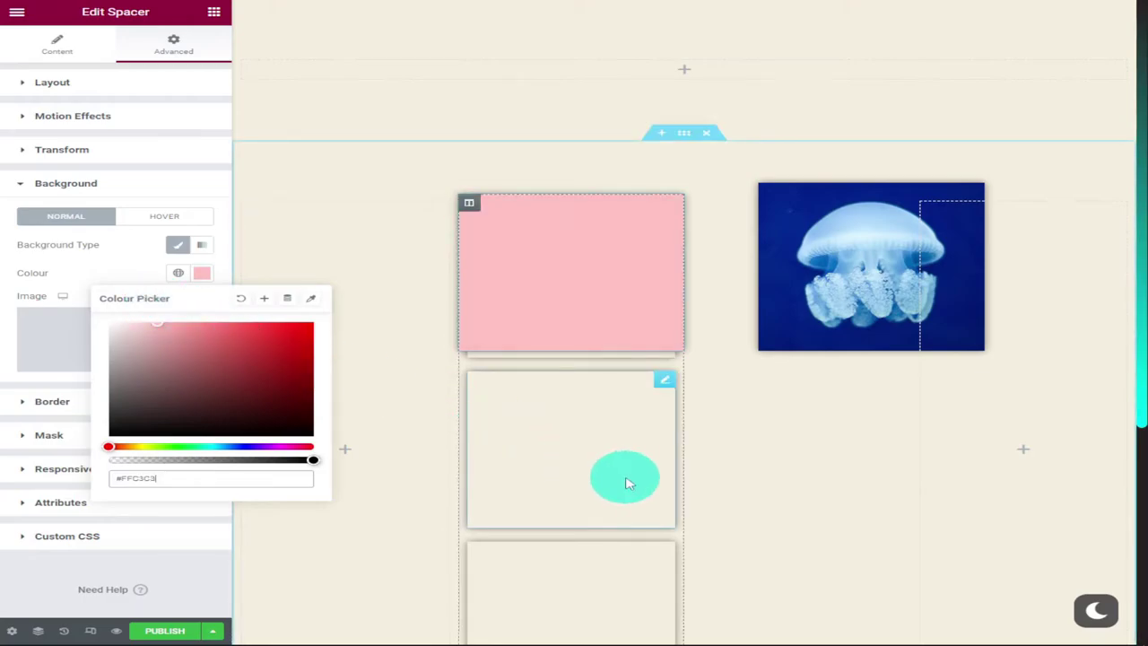
{"action": "left_click", "coordinate": [107, 274]}
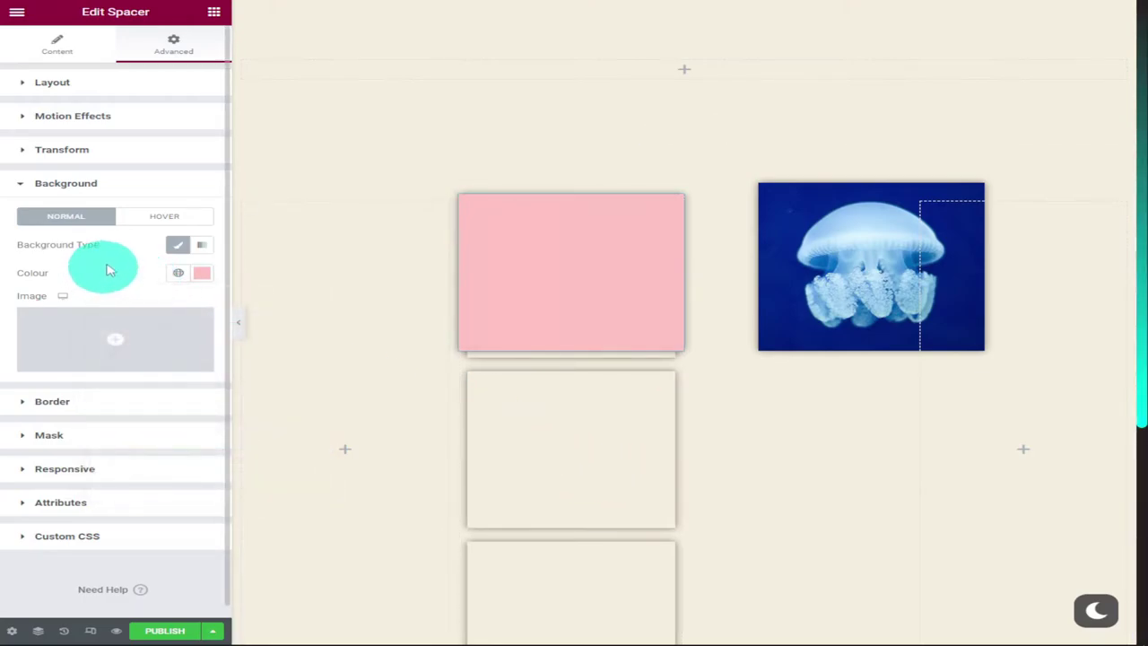
{"action": "left_click", "coordinate": [67, 90]}
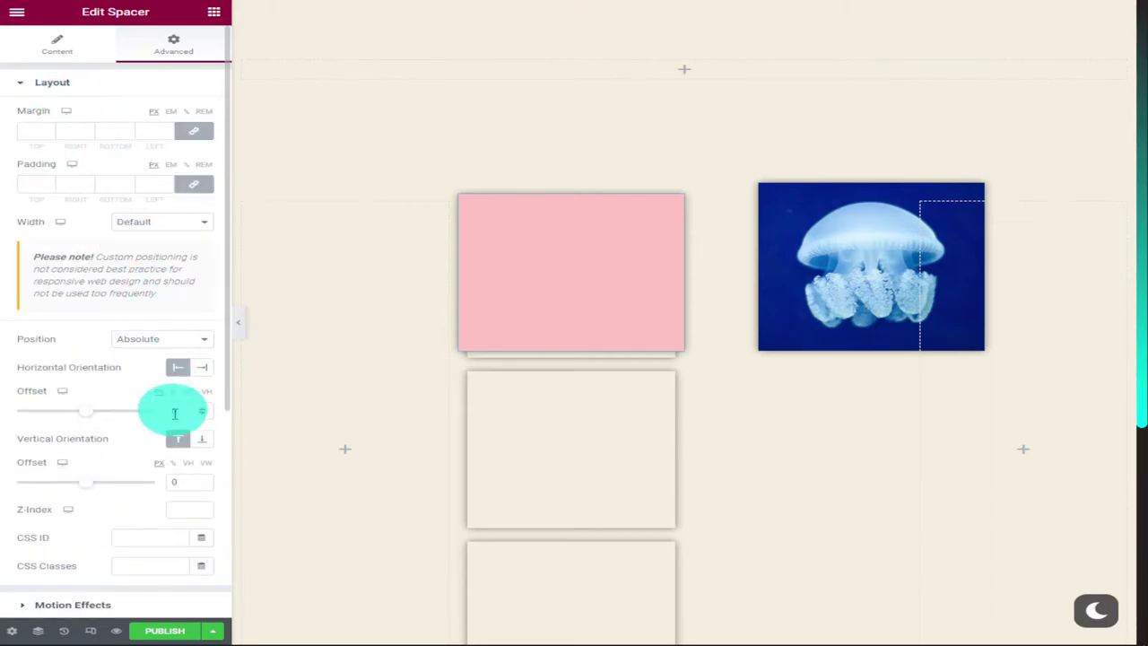
Raise the first spacer's z-index, then give the second spacer a light green background and absolute position
{"action": "left_click", "coordinate": [204, 509]}
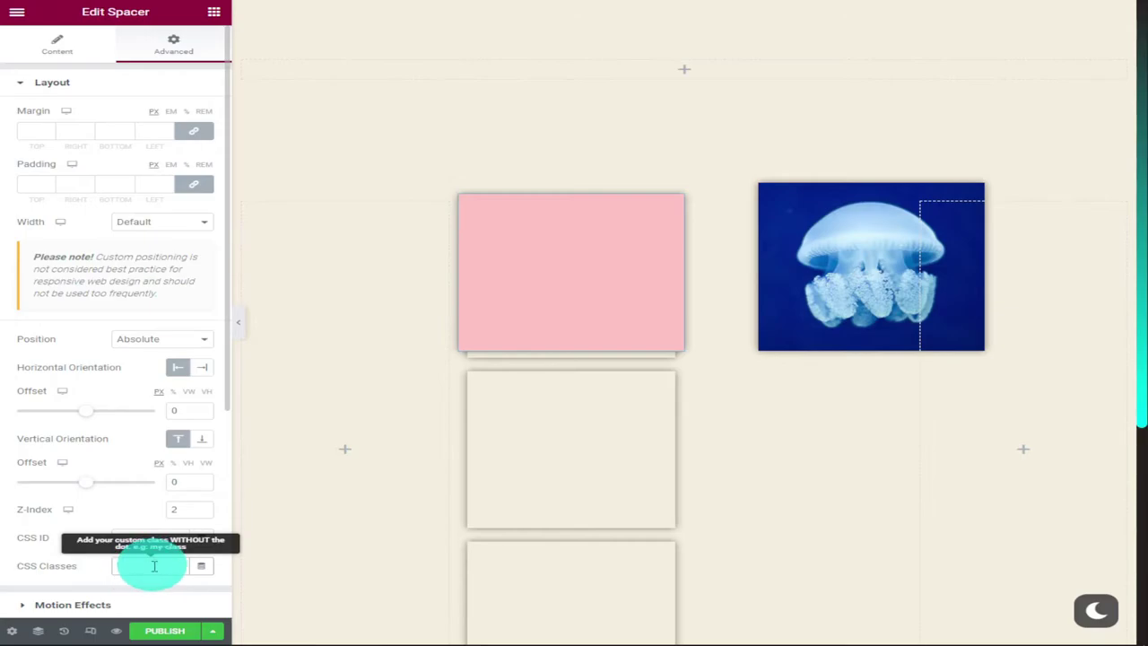
{"action": "type", "text": "d"}
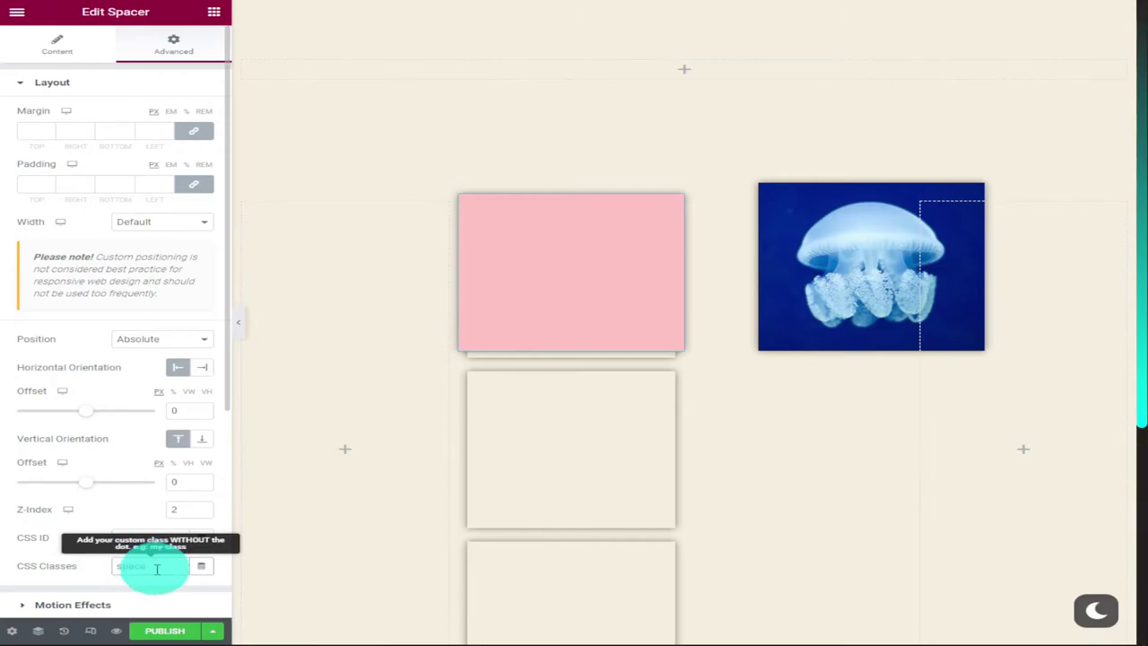
{"action": "left_click", "coordinate": [666, 380]}
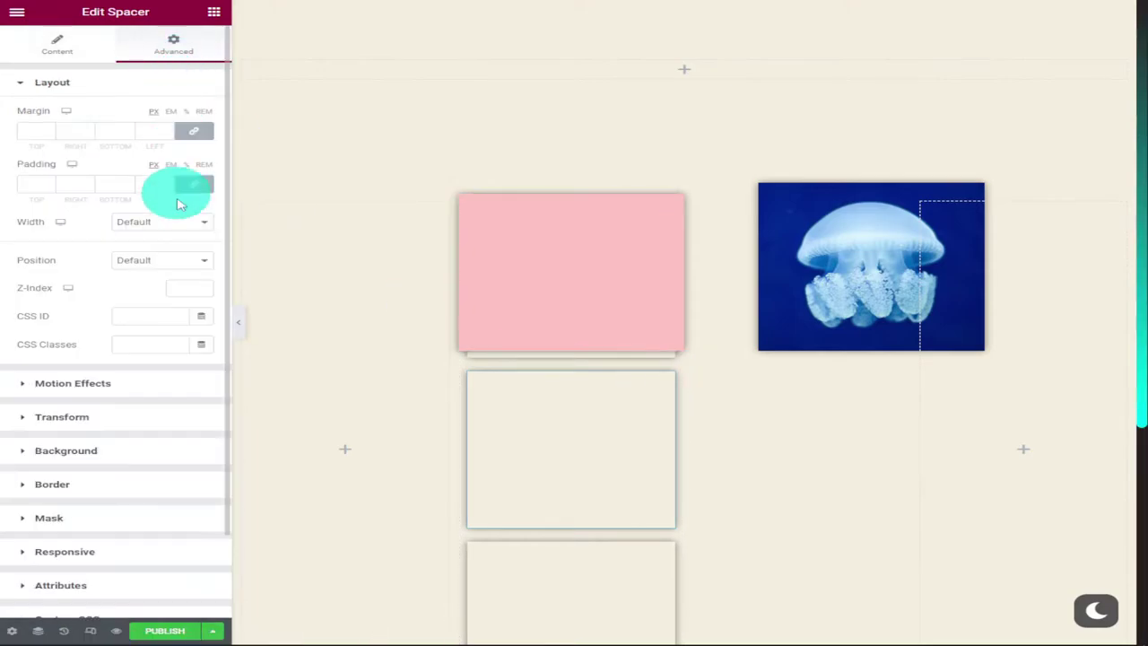
{"action": "left_click", "coordinate": [93, 453]}
{"action": "left_click", "coordinate": [203, 273]}
{"action": "left_click", "coordinate": [184, 446]}
{"action": "left_click", "coordinate": [157, 324]}
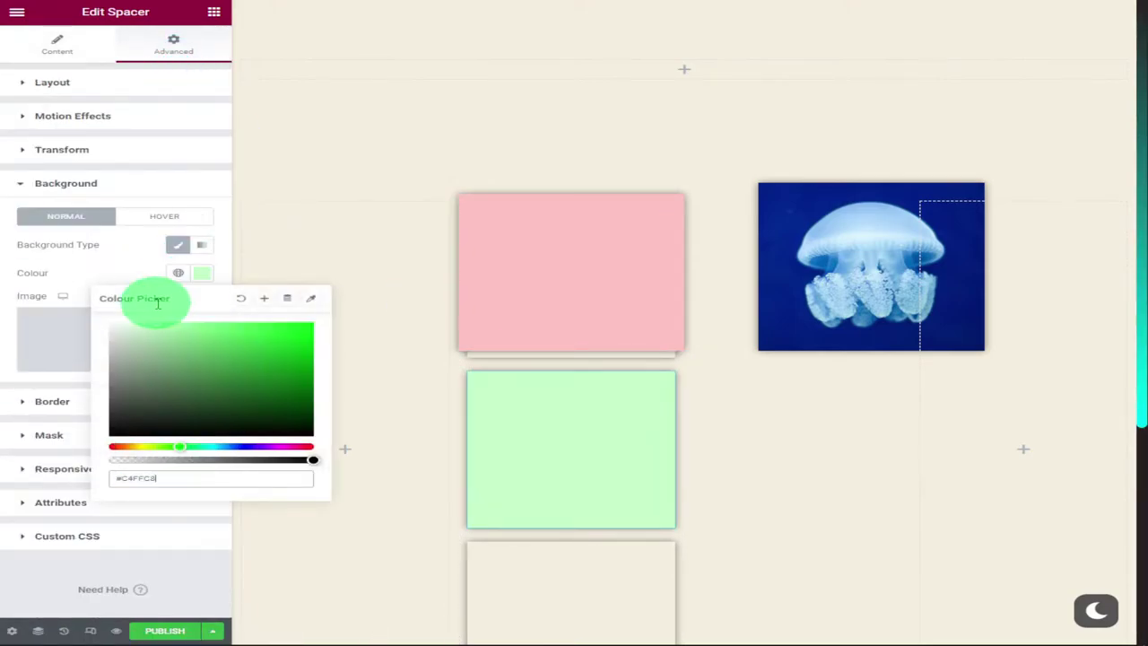
{"action": "left_click", "coordinate": [184, 277]}
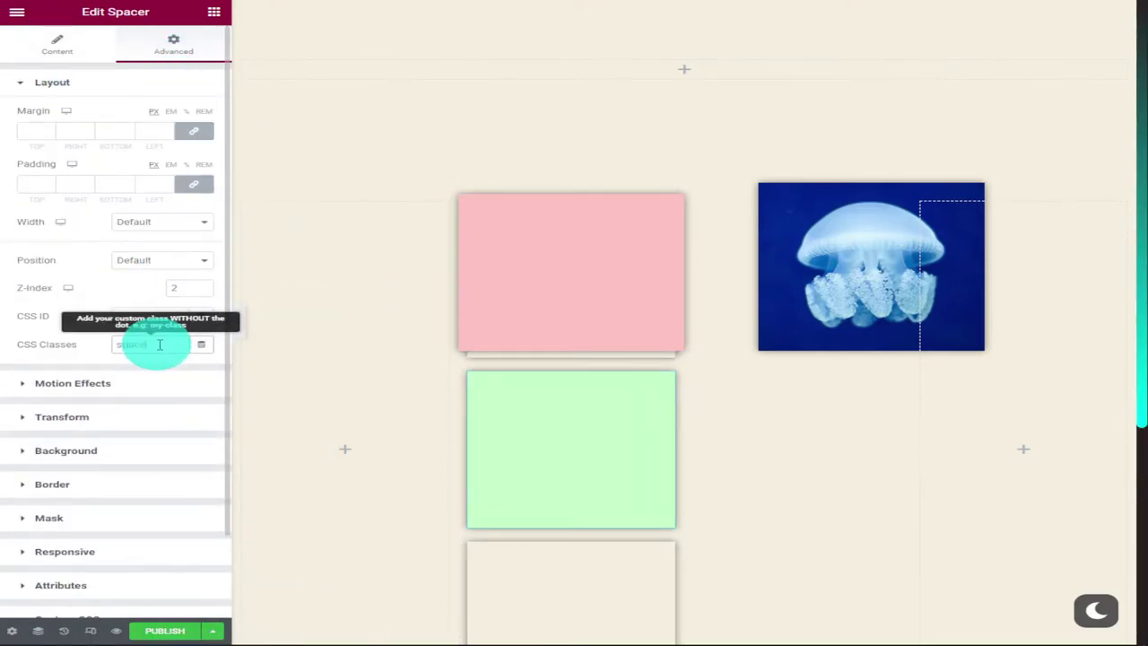
{"action": "left_click", "coordinate": [205, 260]}
Give the third spacer z-index 4, a CSS class, a pastel pink background and absolute position
{"action": "left_click", "coordinate": [161, 276]}
{"action": "left_click", "coordinate": [564, 418]}
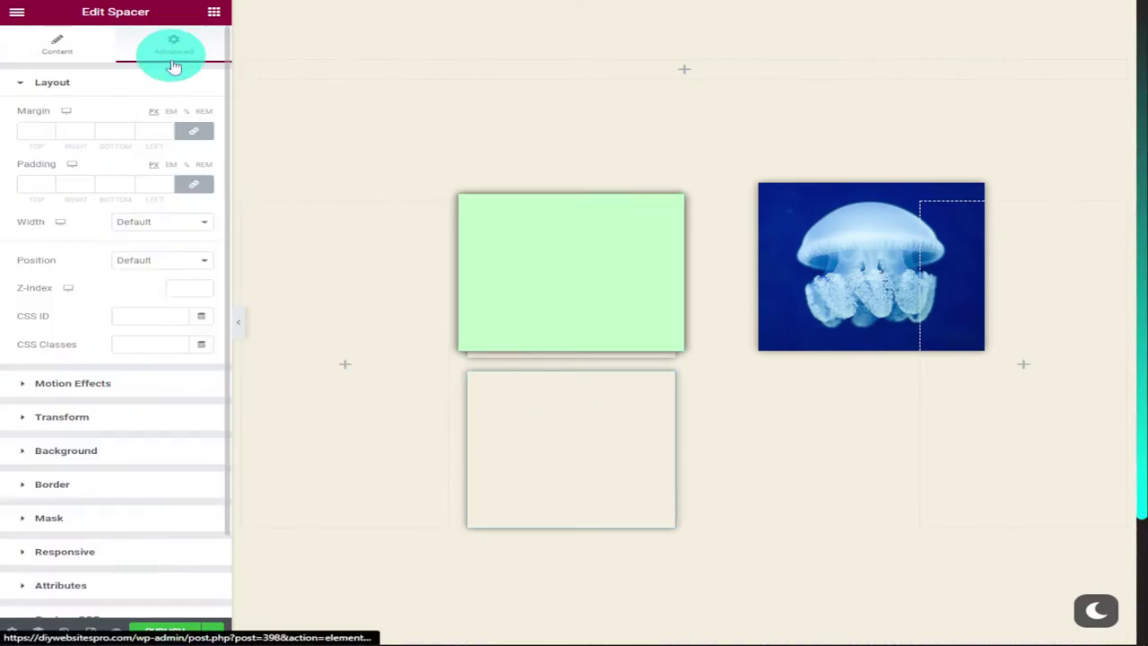
{"action": "left_click", "coordinate": [203, 287]}
{"action": "type", "text": "4"}
{"action": "left_click", "coordinate": [145, 344]}
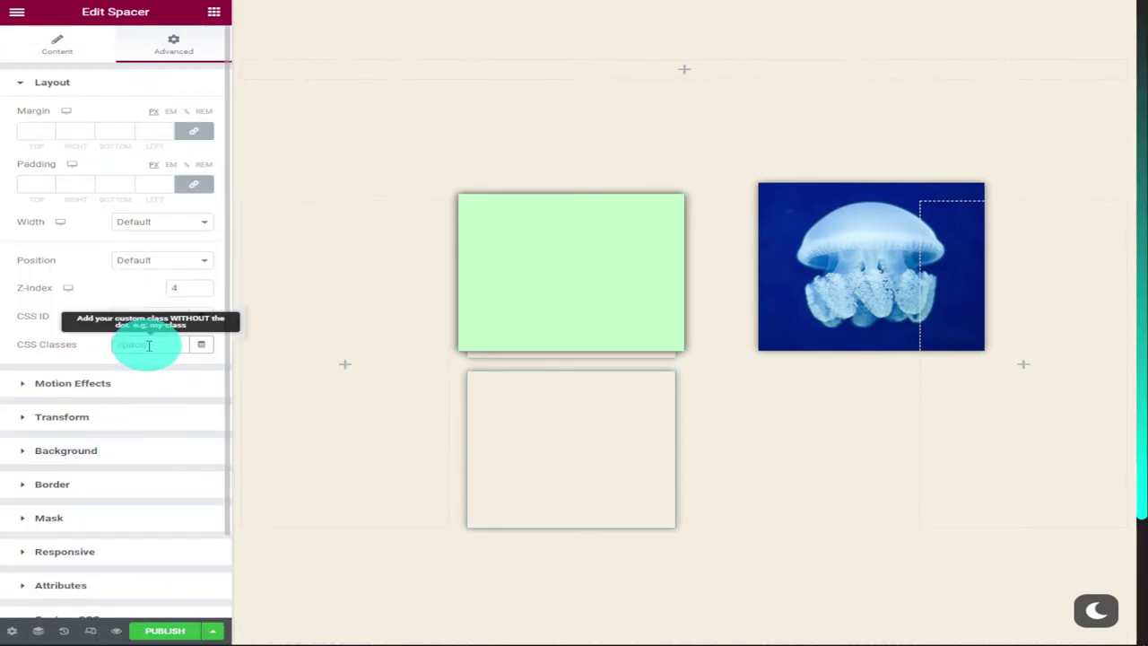
{"action": "left_click", "coordinate": [65, 450]}
{"action": "left_click", "coordinate": [178, 244]}
{"action": "left_click", "coordinate": [202, 273]}
{"action": "left_click", "coordinate": [279, 446]}
{"action": "left_click", "coordinate": [162, 324]}
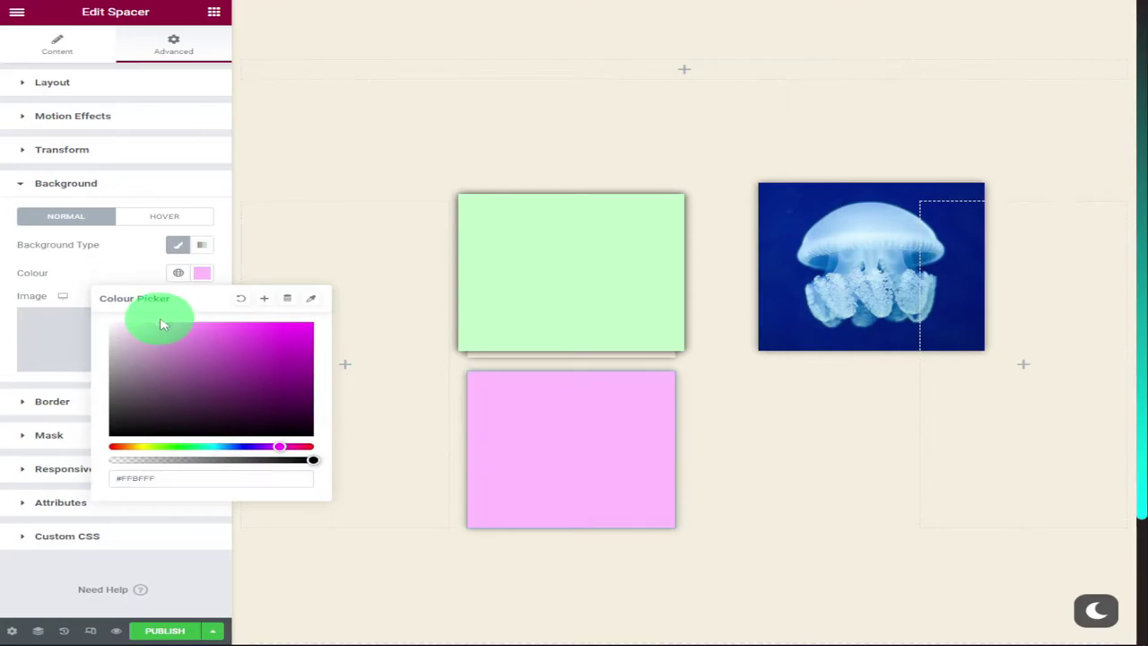
{"action": "left_click", "coordinate": [502, 430]}
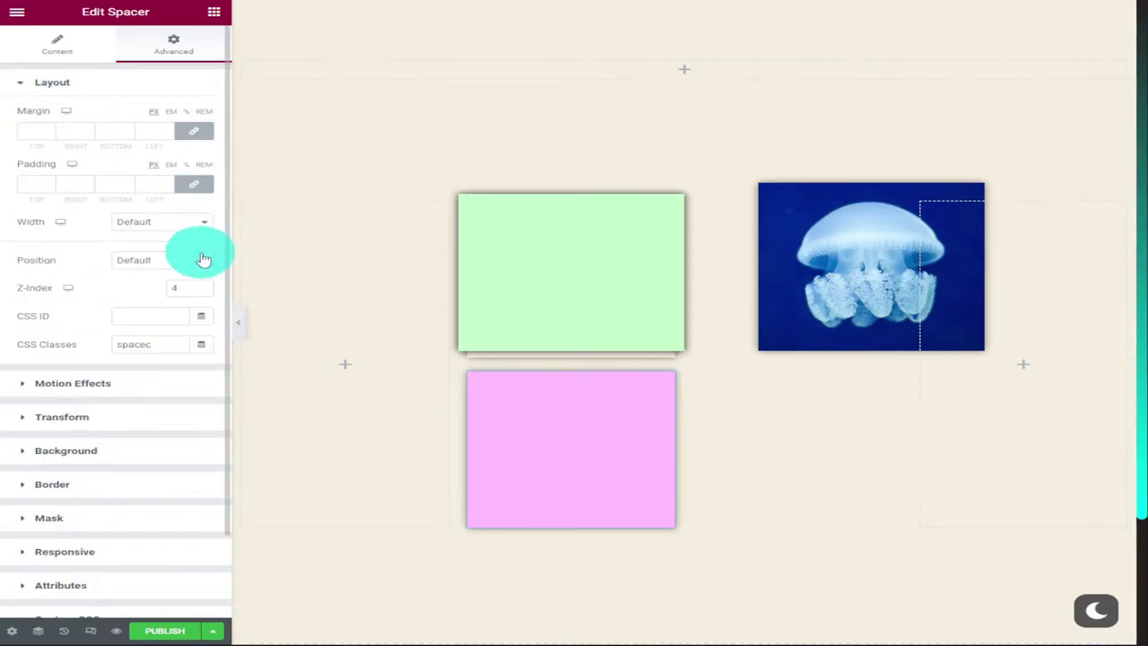
{"action": "left_click", "coordinate": [203, 259]}
{"action": "left_click", "coordinate": [200, 277]}
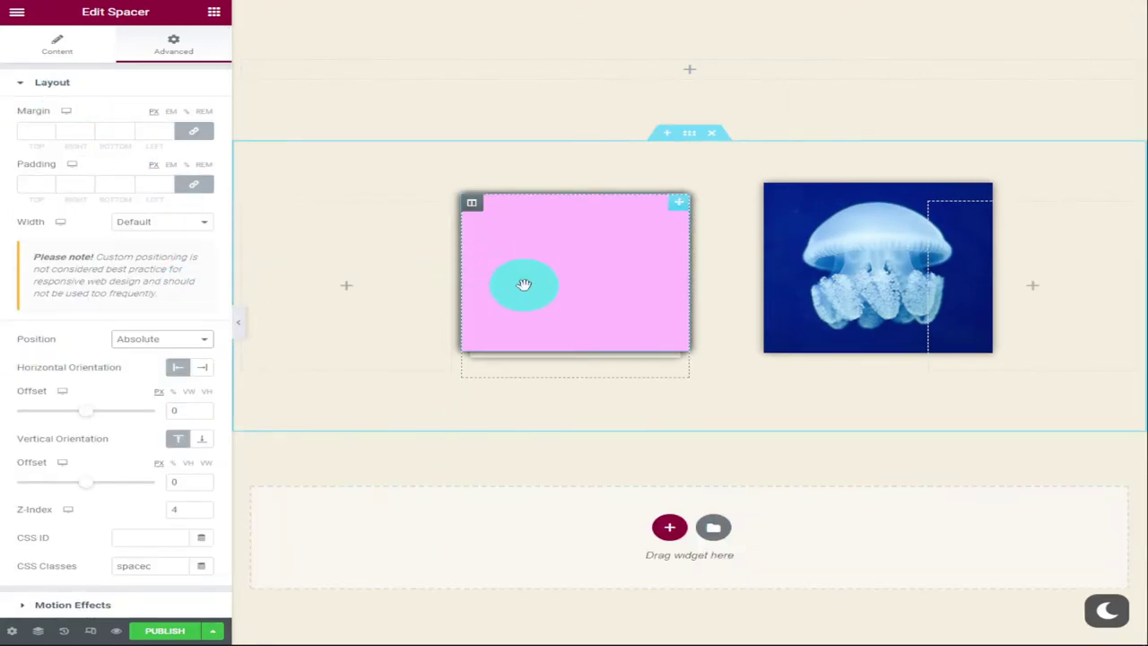
Drag the pink, green and magenta boxes into an overlapping cluster
{"action": "left_click_drag", "start_coordinate": [525, 282], "coordinate": [435, 246]}
{"action": "left_click_drag", "start_coordinate": [614, 312], "coordinate": [738, 240]}
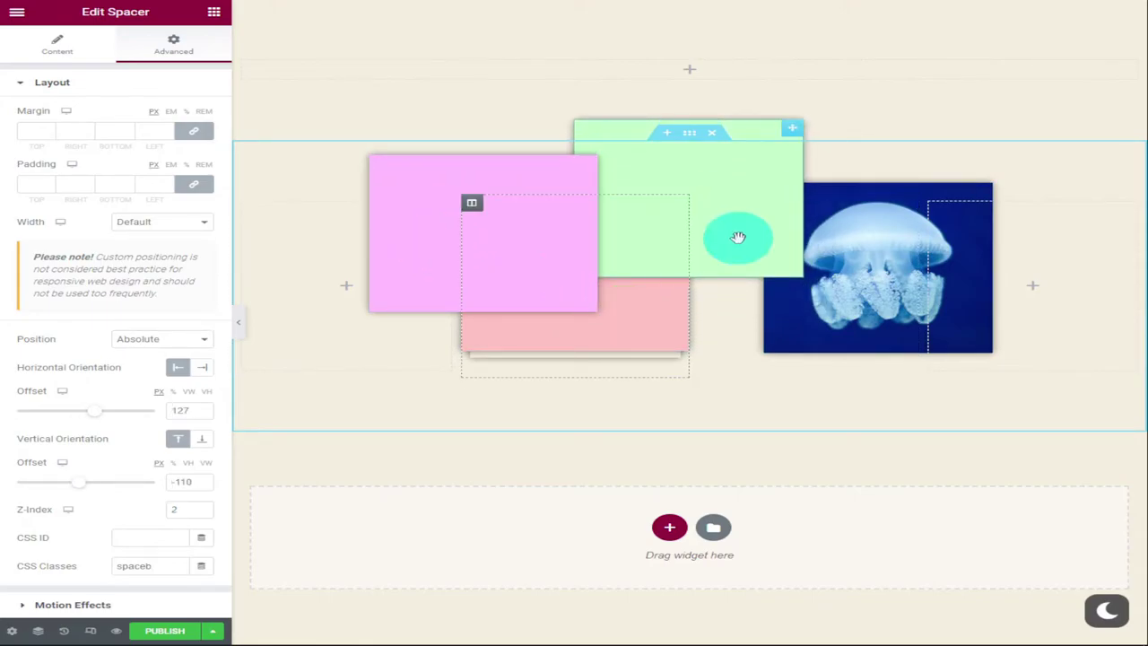
{"action": "left_click_drag", "start_coordinate": [638, 328], "coordinate": [591, 433]}
Colour the last spacer light blue, position it absolutely, and drag it and the jellyfish image into the cluster
{"action": "left_click", "coordinate": [666, 348]}
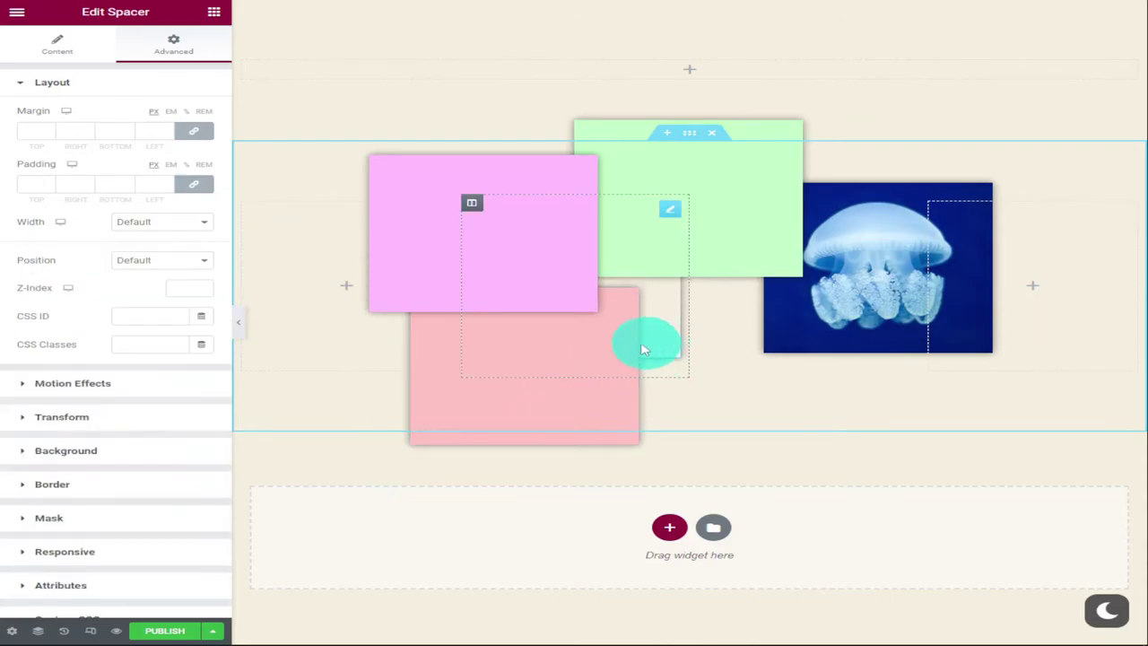
{"action": "left_click", "coordinate": [92, 453]}
{"action": "left_click", "coordinate": [178, 244]}
{"action": "left_click", "coordinate": [201, 273]}
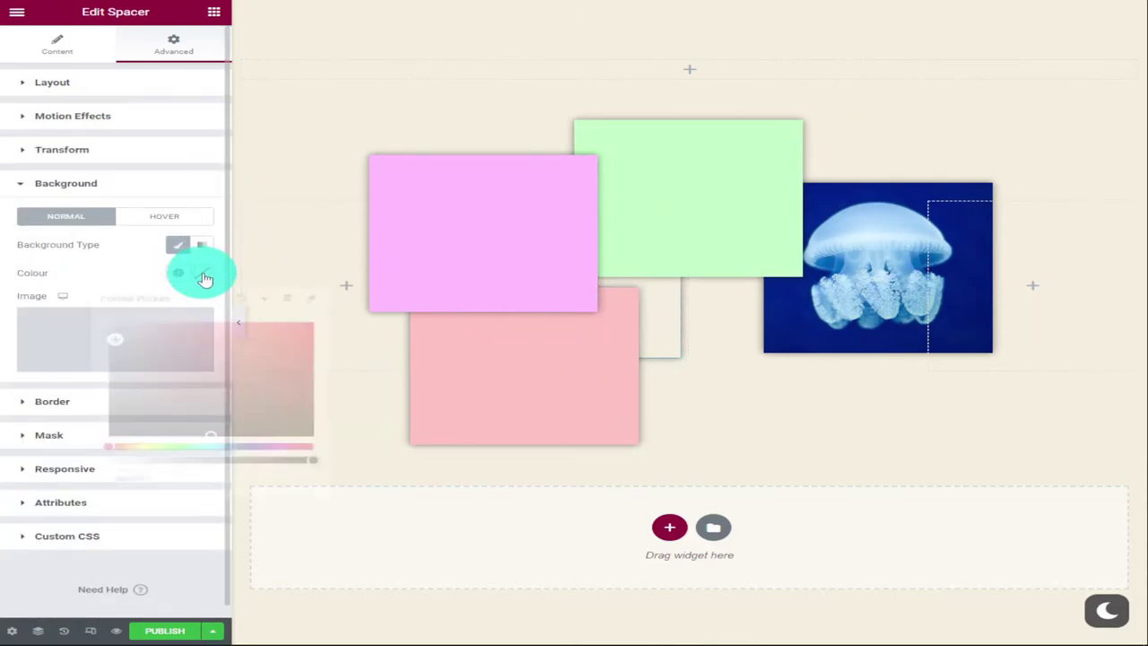
{"action": "left_click", "coordinate": [236, 446]}
{"action": "left_click_drag", "start_coordinate": [165, 351], "coordinate": [153, 328]}
{"action": "left_click", "coordinate": [661, 313]}
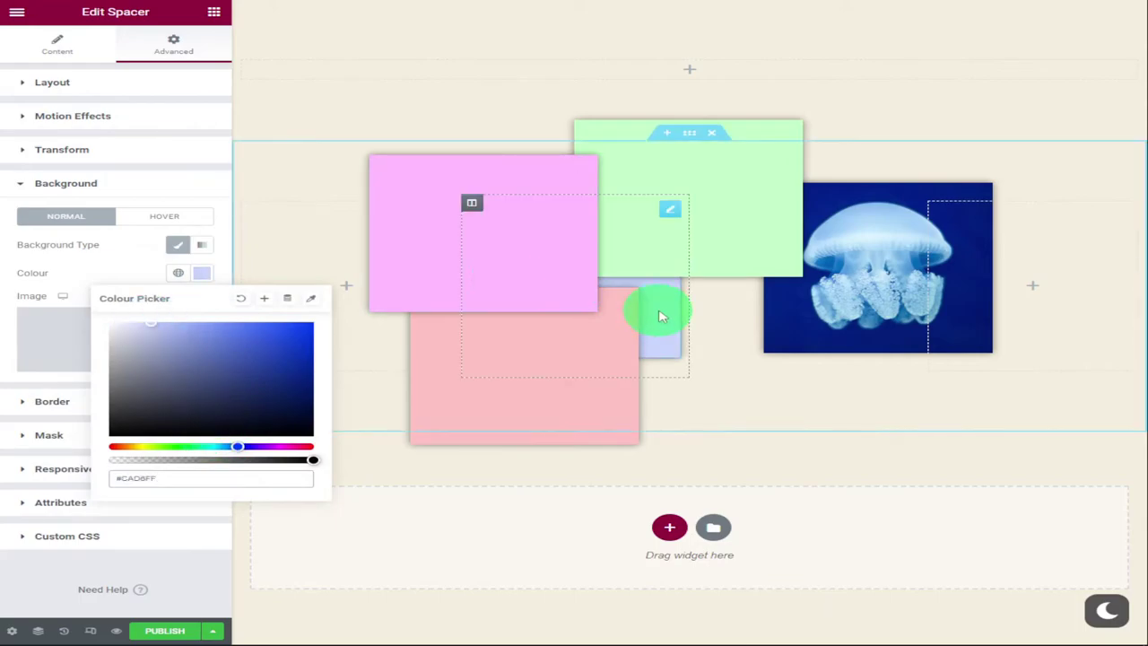
{"action": "left_click", "coordinate": [165, 260]}
{"action": "left_click", "coordinate": [178, 285]}
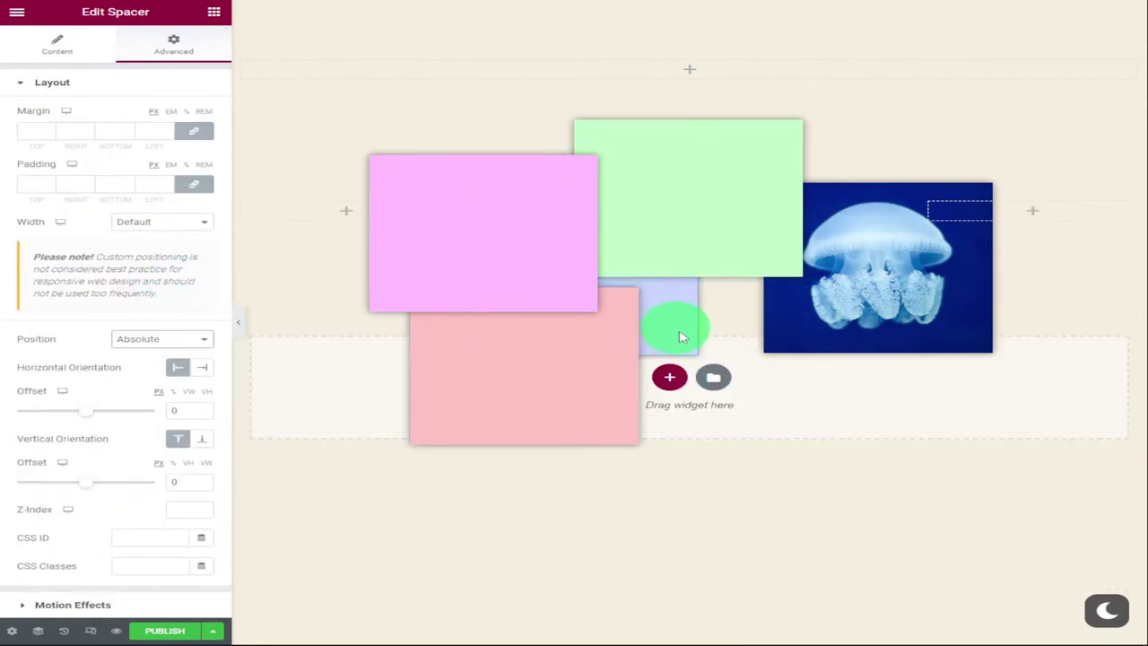
{"action": "left_click_drag", "start_coordinate": [673, 329], "coordinate": [758, 398]}
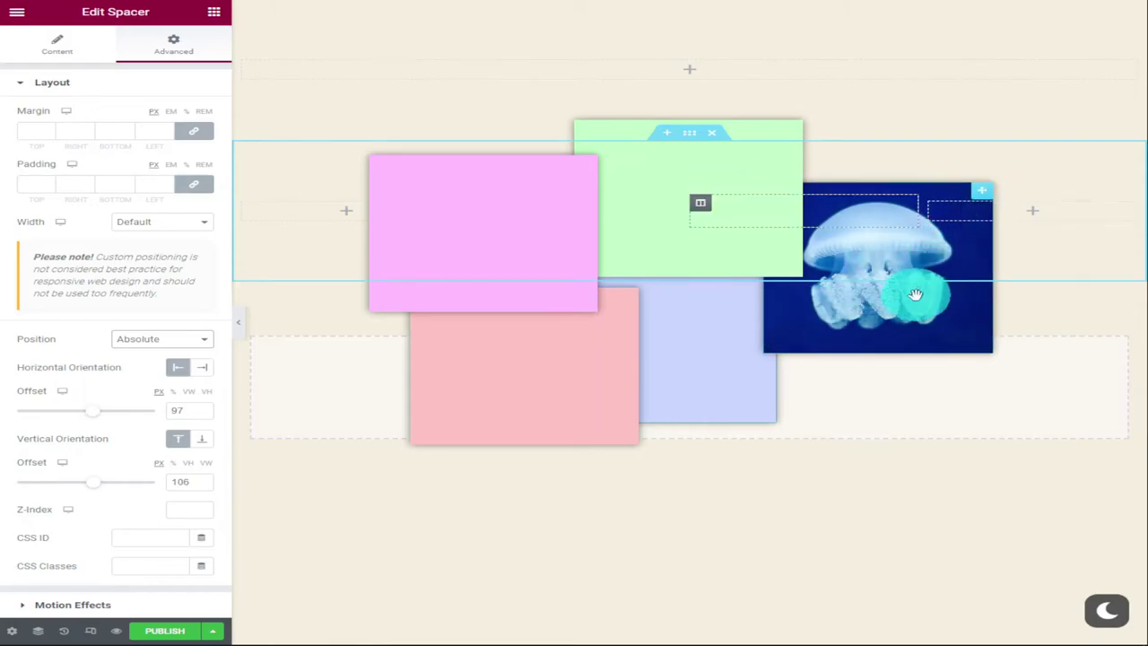
{"action": "left_click_drag", "start_coordinate": [902, 303], "coordinate": [625, 314]}
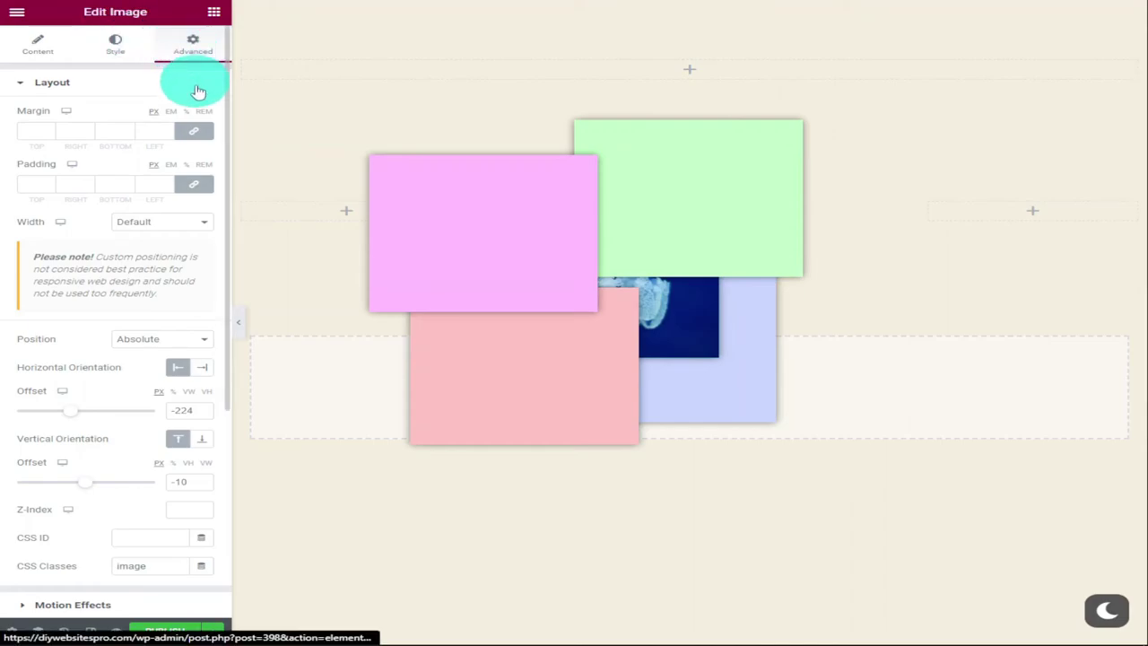
Raise the jellyfish image's Z-Index to 5 so it layers above the four pastel boxes
{"action": "left_click", "coordinate": [203, 510]}
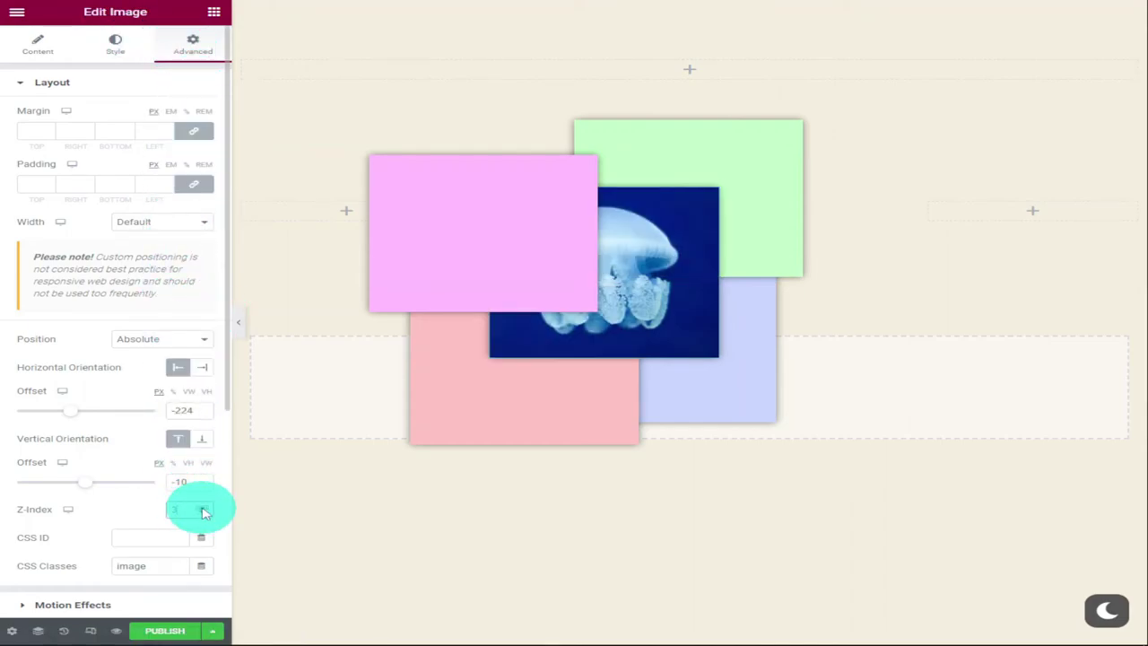
{"action": "left_click", "coordinate": [203, 510]}
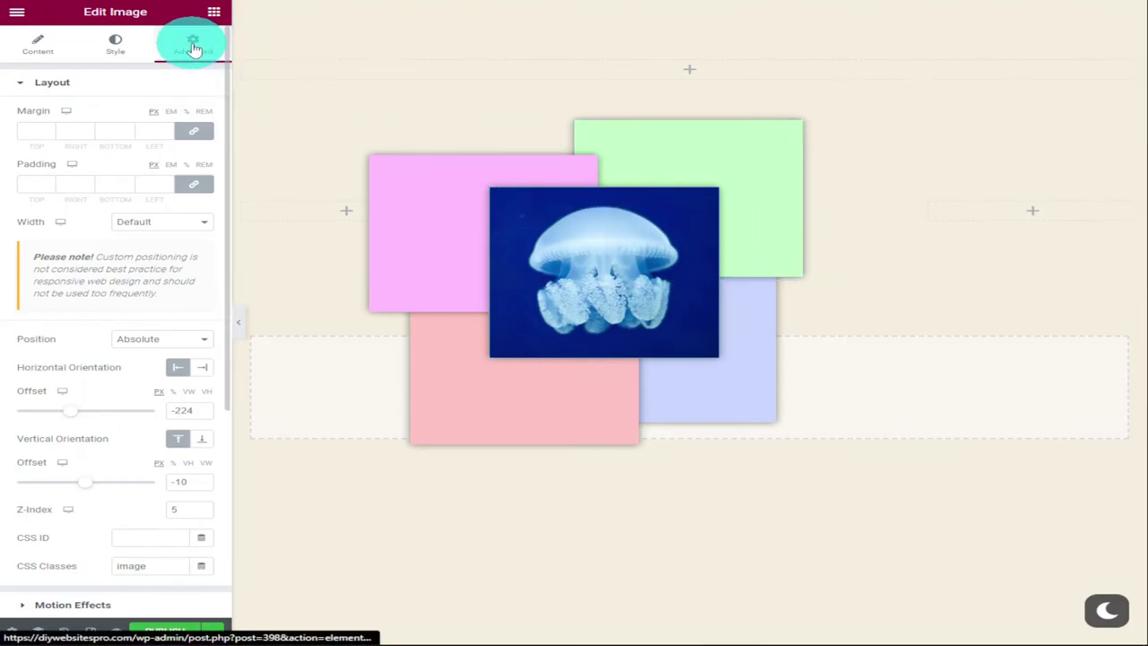
{"action": "scroll", "coordinate": [189, 45], "scroll_direction": "down", "scroll_amount": 3}
Give the jellyfish image the custom CSS .image{transform: rotate(-15deg);}, then select the salmon box
{"action": "left_click", "coordinate": [72, 528]}
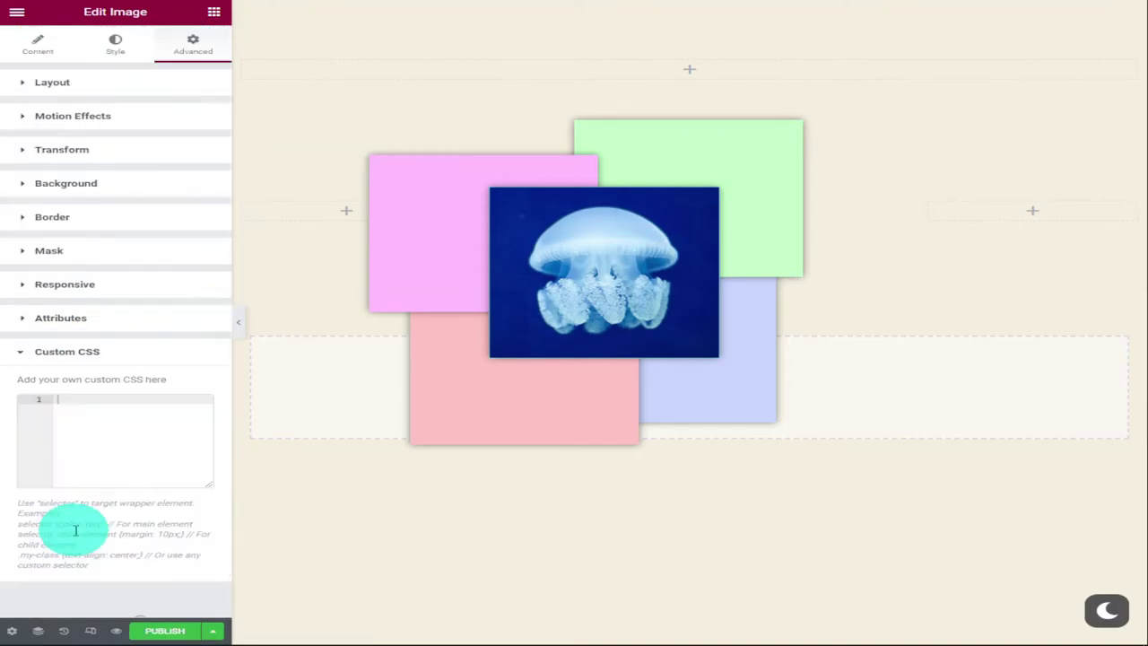
{"action": "right_click", "coordinate": [86, 403]}
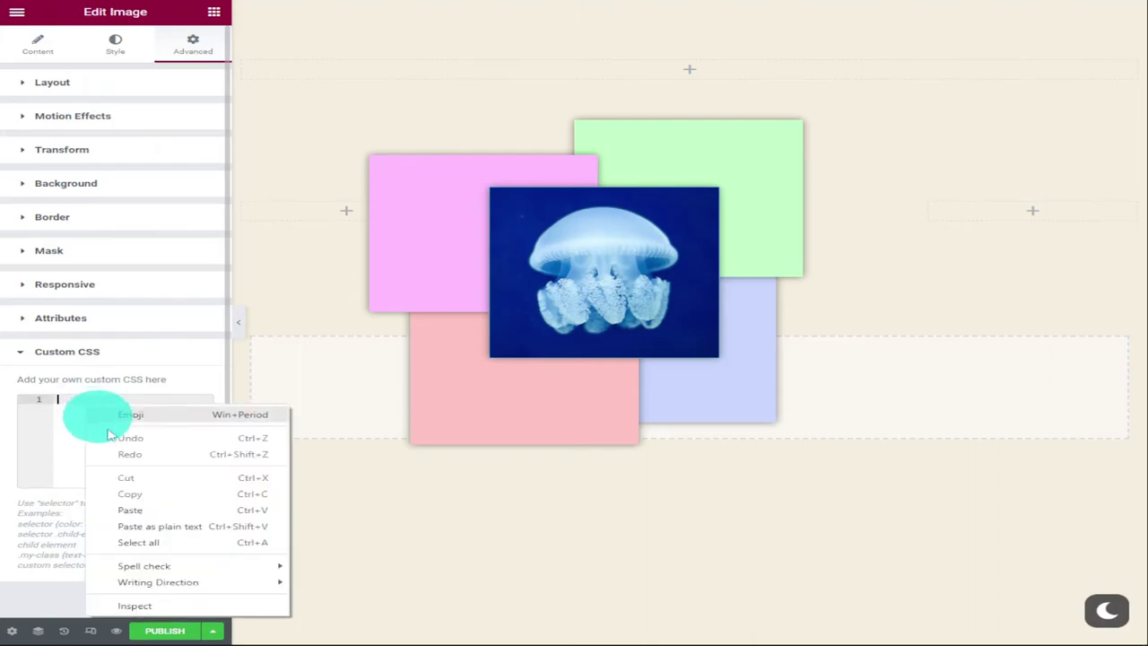
{"action": "left_click", "coordinate": [153, 516]}
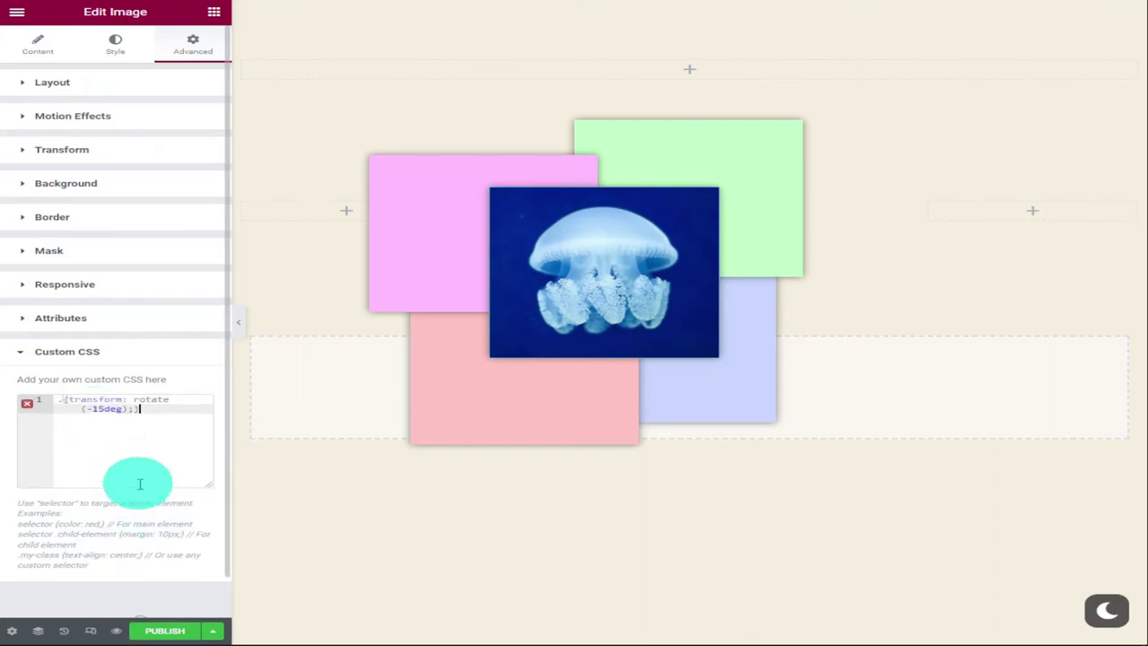
{"action": "left_click", "coordinate": [64, 400]}
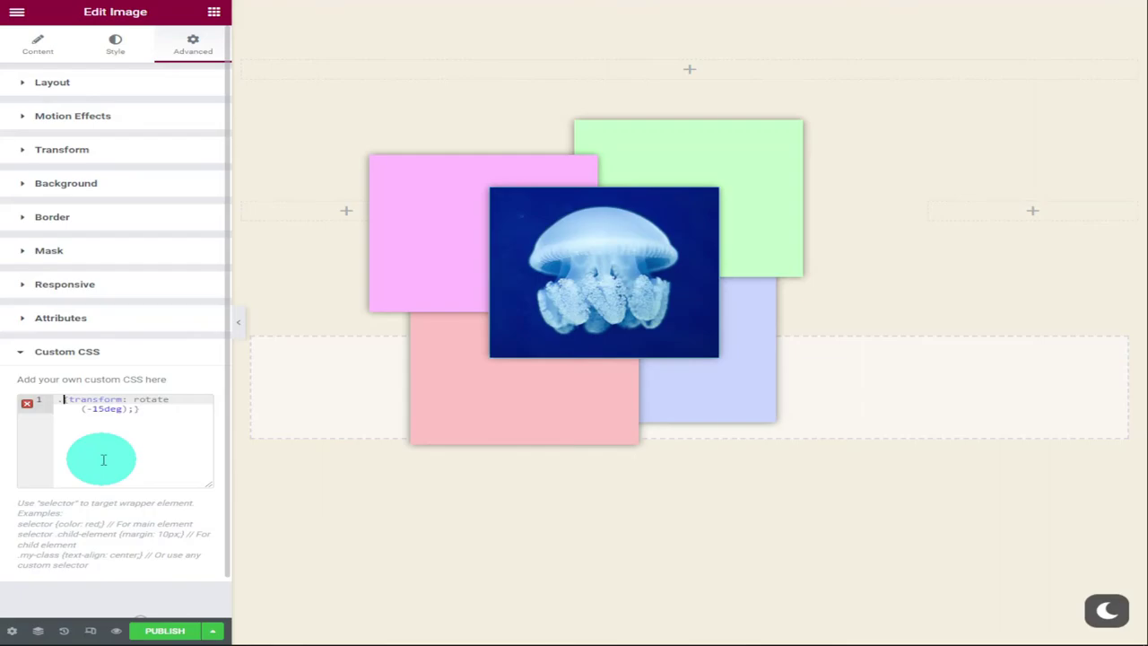
{"action": "type", "text": "image"}
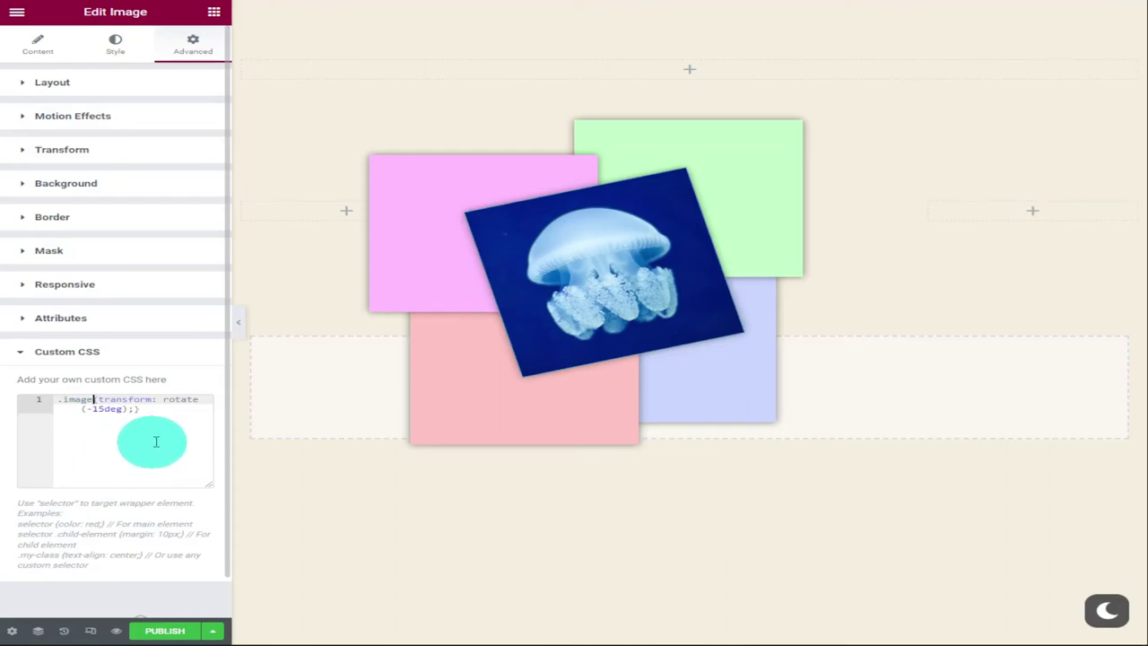
{"action": "left_click", "coordinate": [476, 391]}
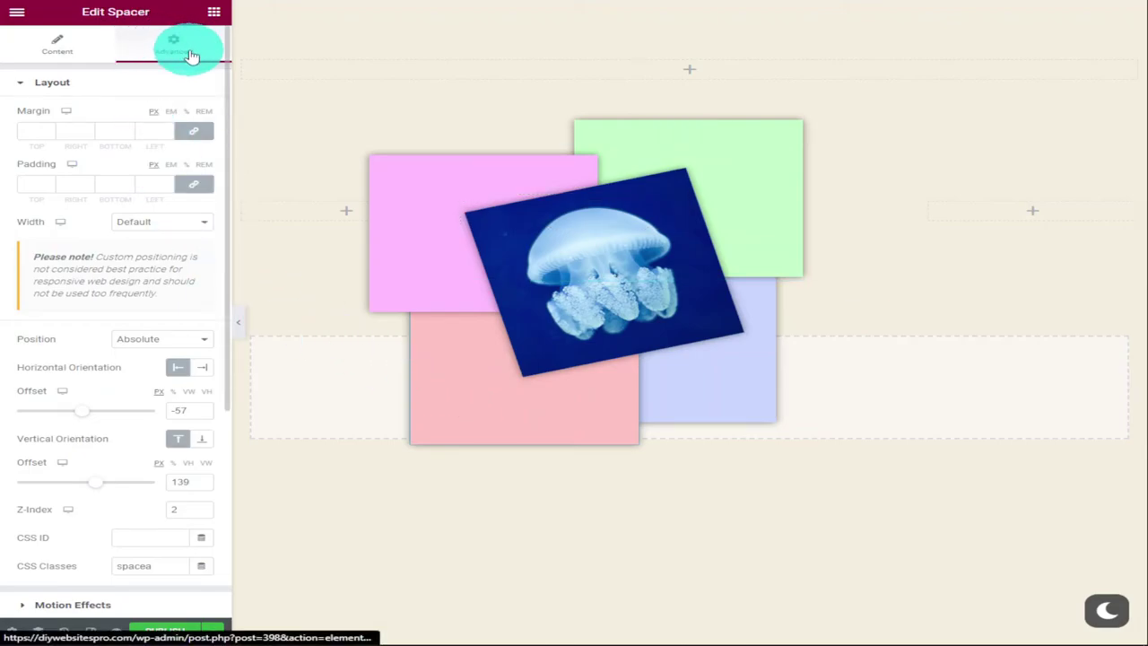
Paste the rotate rule into the salmon box's custom CSS, prefixed with its .spacer class
{"action": "scroll", "coordinate": [180, 45], "scroll_direction": "down", "scroll_amount": 4}
{"action": "left_click", "coordinate": [123, 523]}
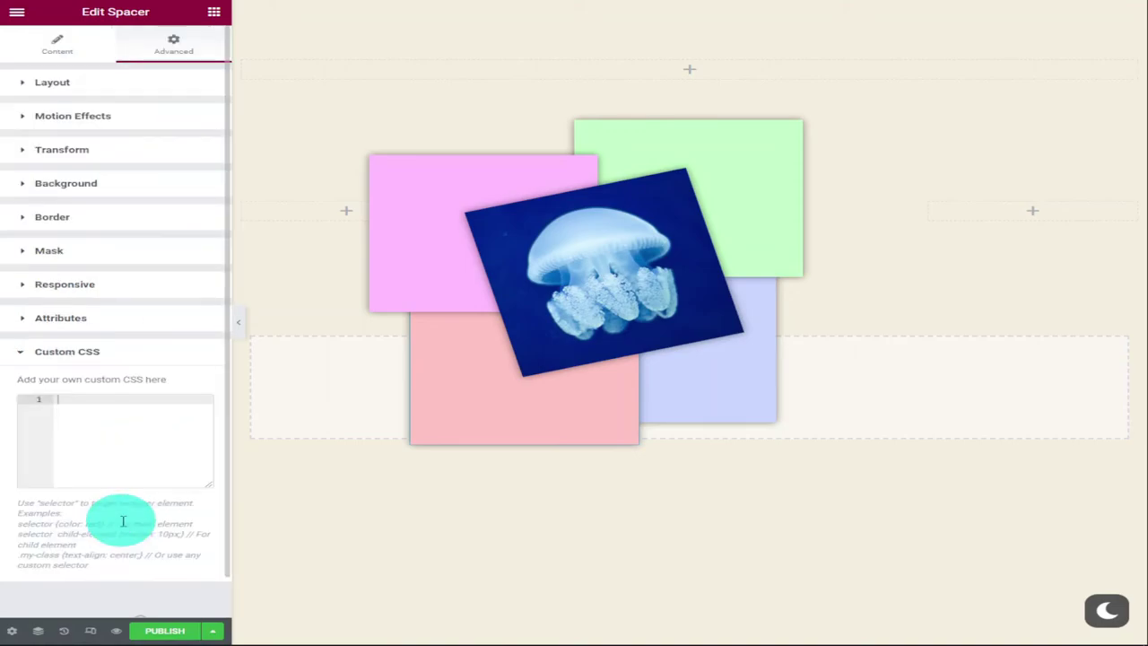
{"action": "right_click", "coordinate": [102, 399]}
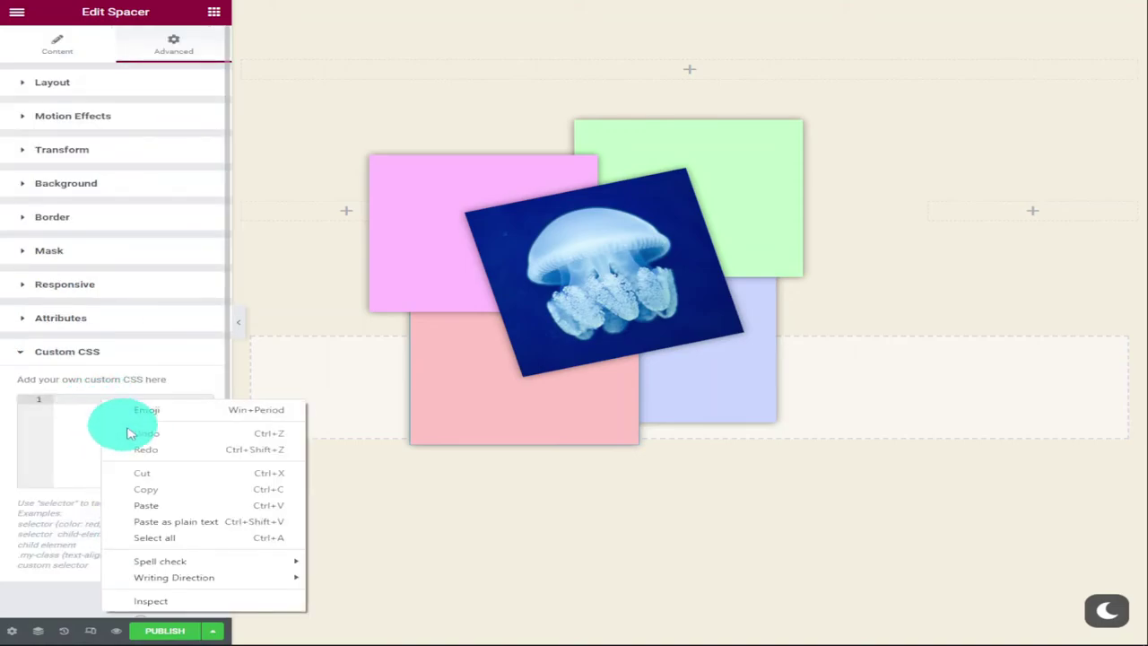
{"action": "left_click", "coordinate": [171, 506]}
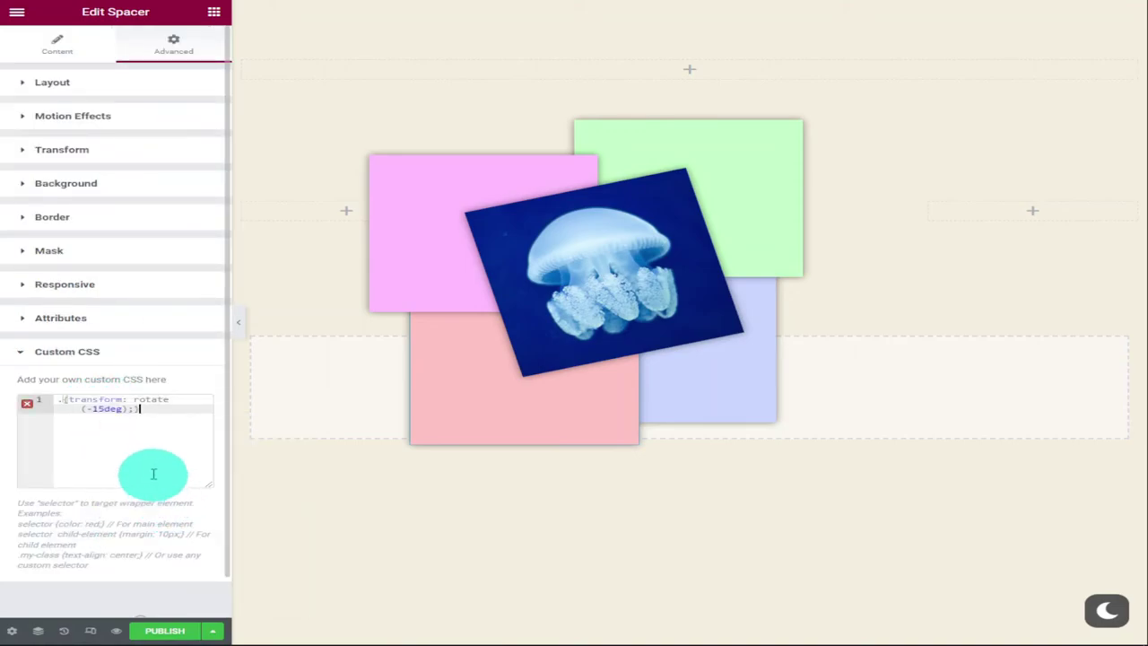
{"action": "left_click", "coordinate": [65, 402]}
{"action": "type", "text": ".spacer"}
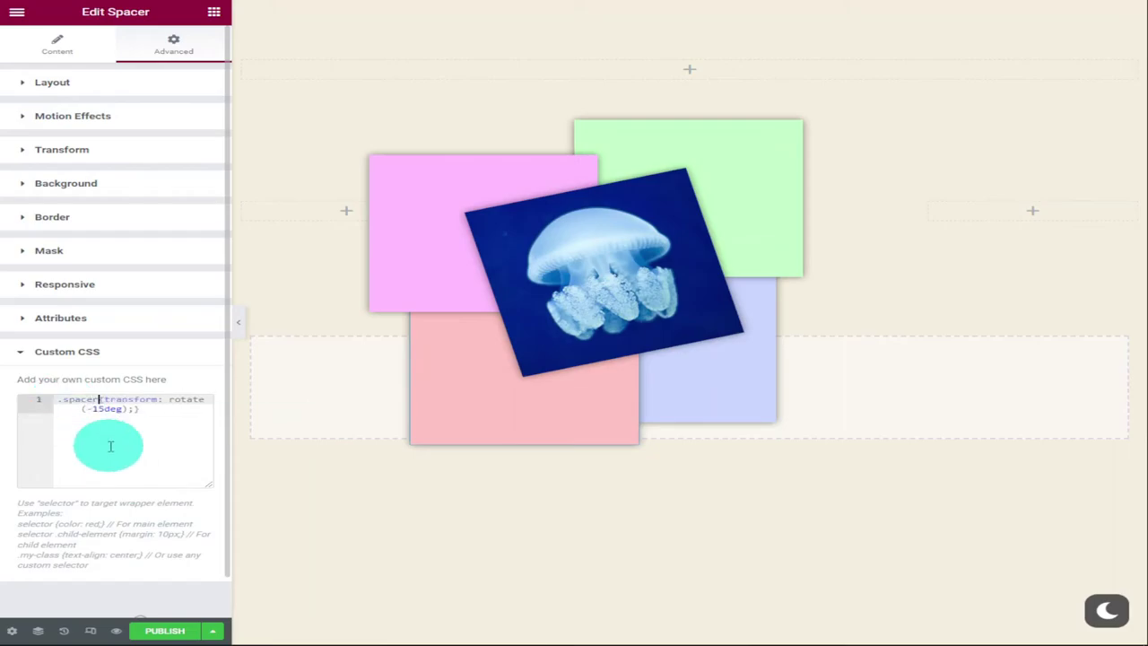
{"action": "key", "text": "BackSpace"}
{"action": "type", "text": "r"}
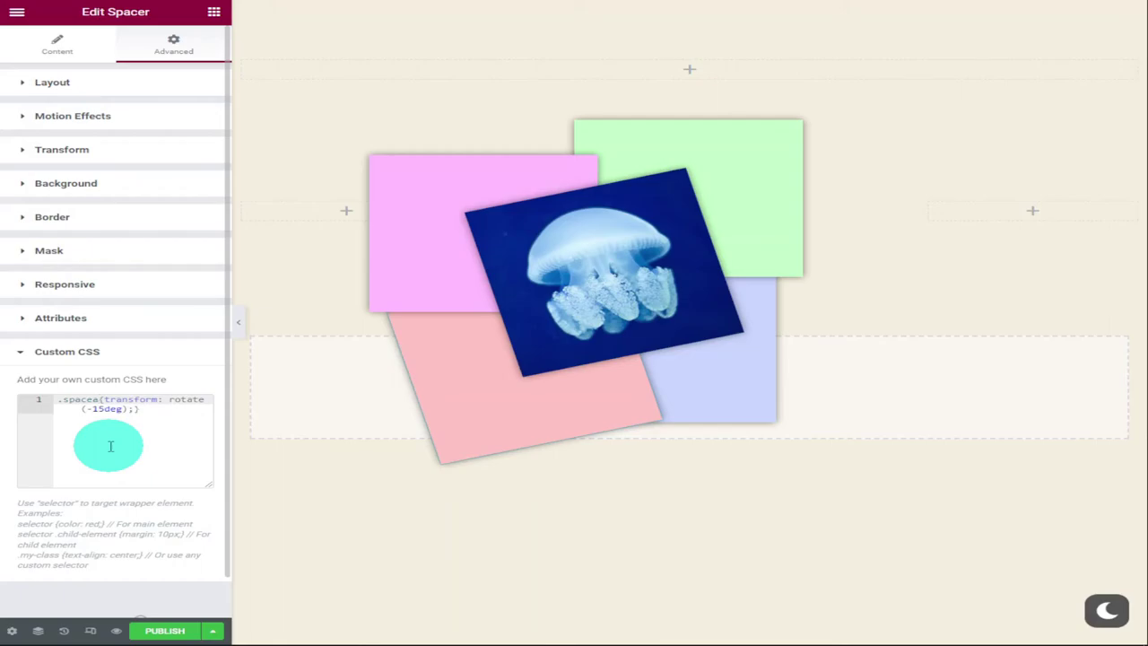
Give the lavender box the class 'layers' and a rotate rule in its custom CSS prefixed with 'selector'
{"action": "left_click", "coordinate": [740, 382]}
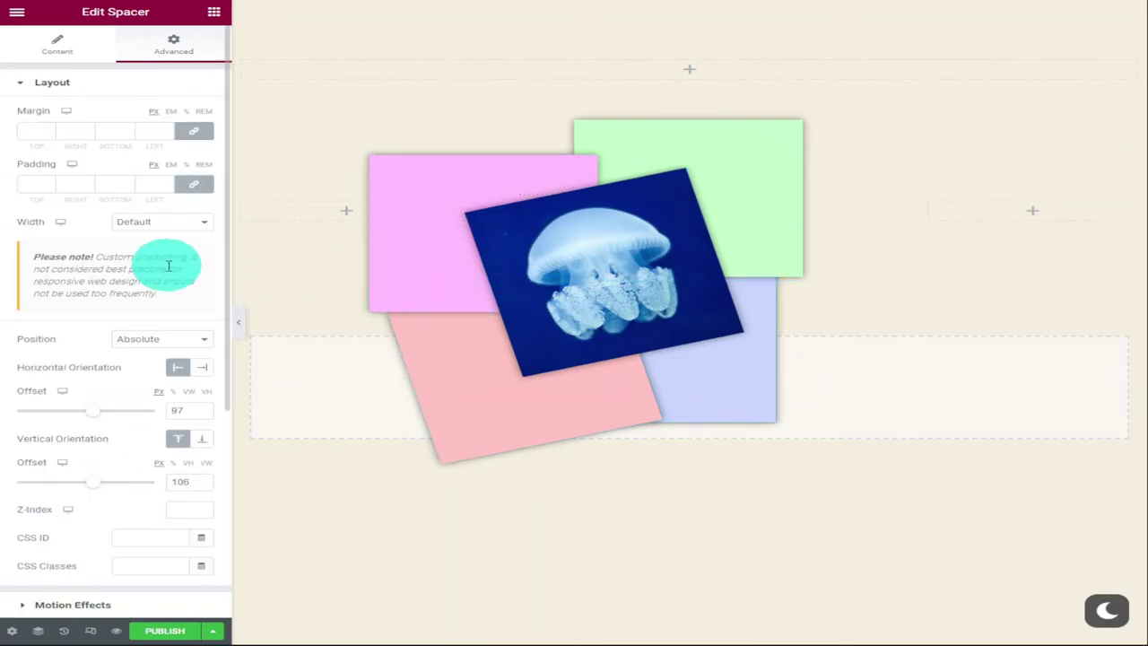
{"action": "left_click", "coordinate": [148, 563]}
{"action": "type", "text": "layers"}
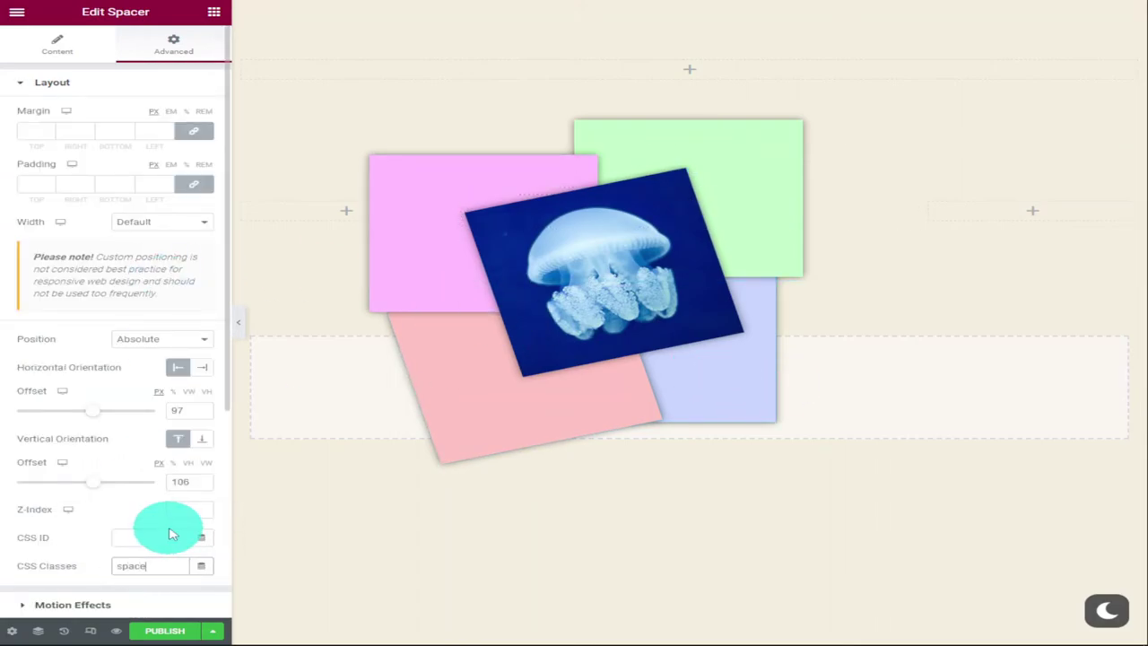
{"action": "scroll", "coordinate": [172, 532], "scroll_direction": "down", "scroll_amount": 4}
{"action": "left_click", "coordinate": [171, 528]}
{"action": "right_click", "coordinate": [173, 507]}
{"action": "left_click", "coordinate": [150, 536]}
{"action": "left_click", "coordinate": [64, 400]}
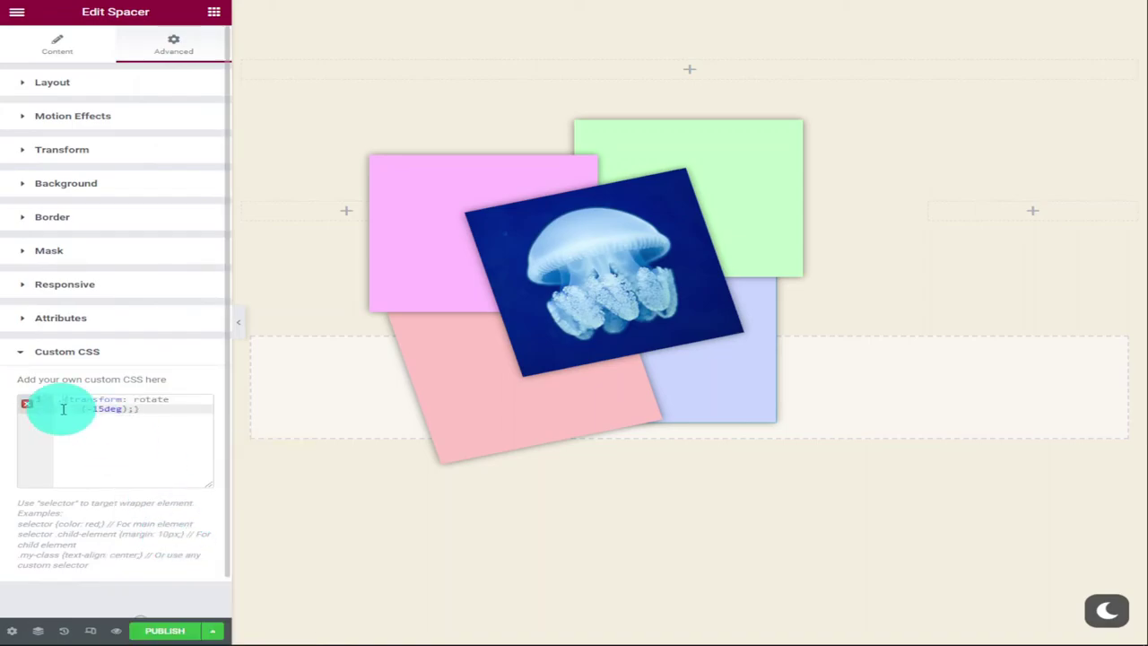
{"action": "type", "text": "selector"}
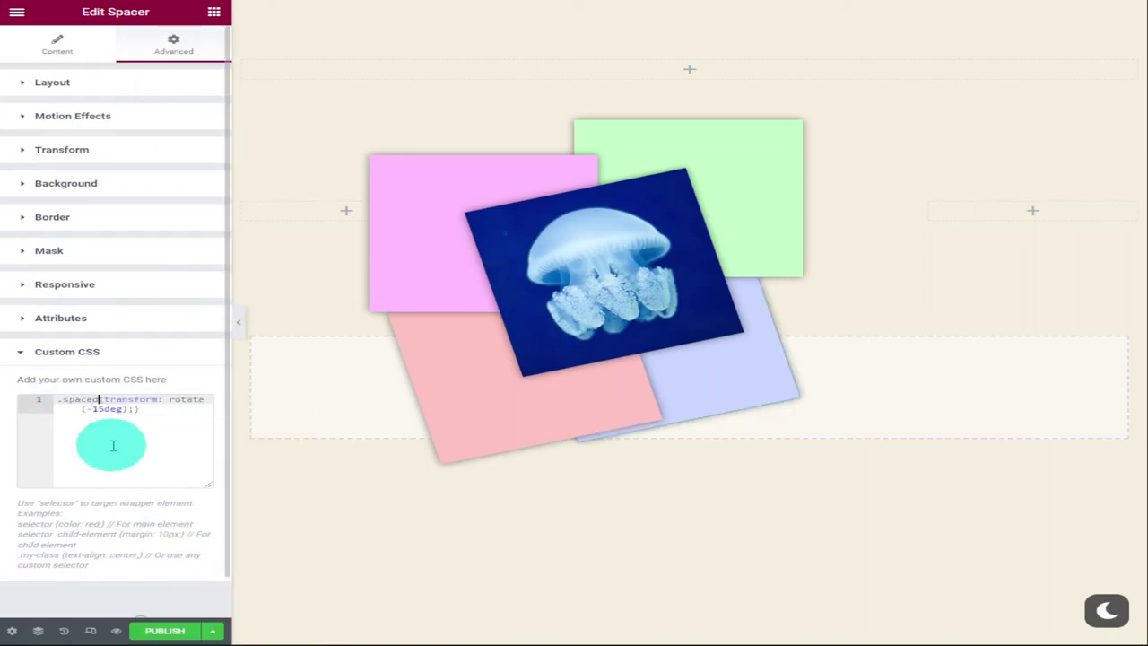
Paste the rotate rule into the magenta box's custom CSS with the 'spacer' class name
{"action": "left_click", "coordinate": [417, 172]}
{"action": "scroll", "coordinate": [147, 315], "scroll_direction": "down", "scroll_amount": 4}
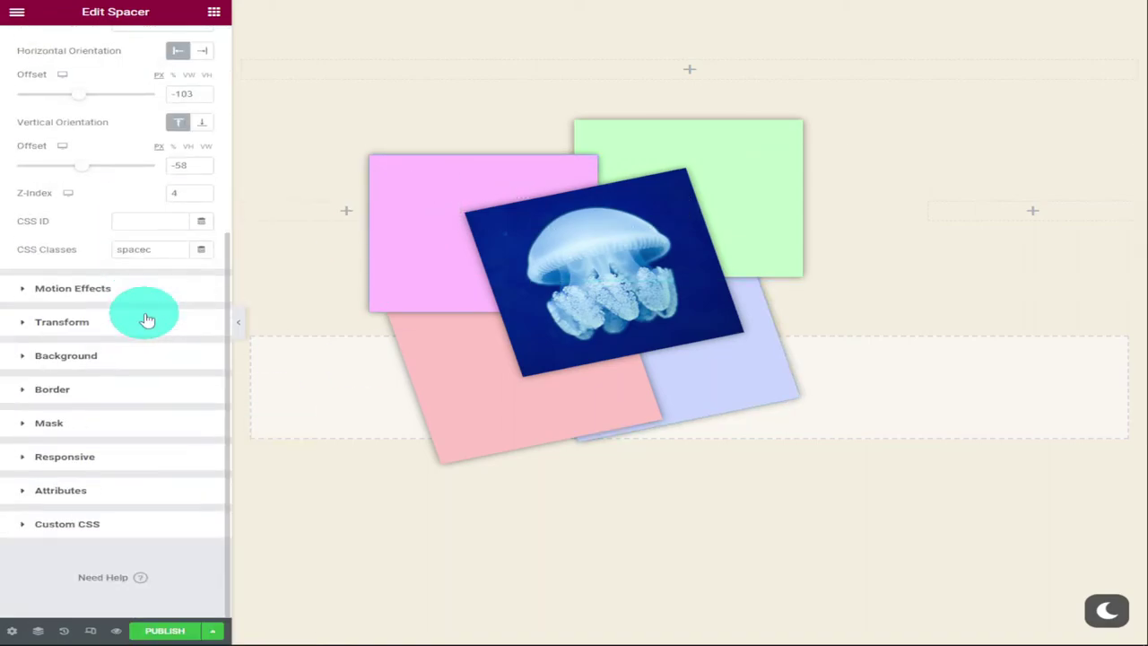
{"action": "left_click", "coordinate": [89, 520]}
{"action": "right_click", "coordinate": [111, 433]}
{"action": "left_click", "coordinate": [176, 337]}
{"action": "left_click", "coordinate": [62, 400]}
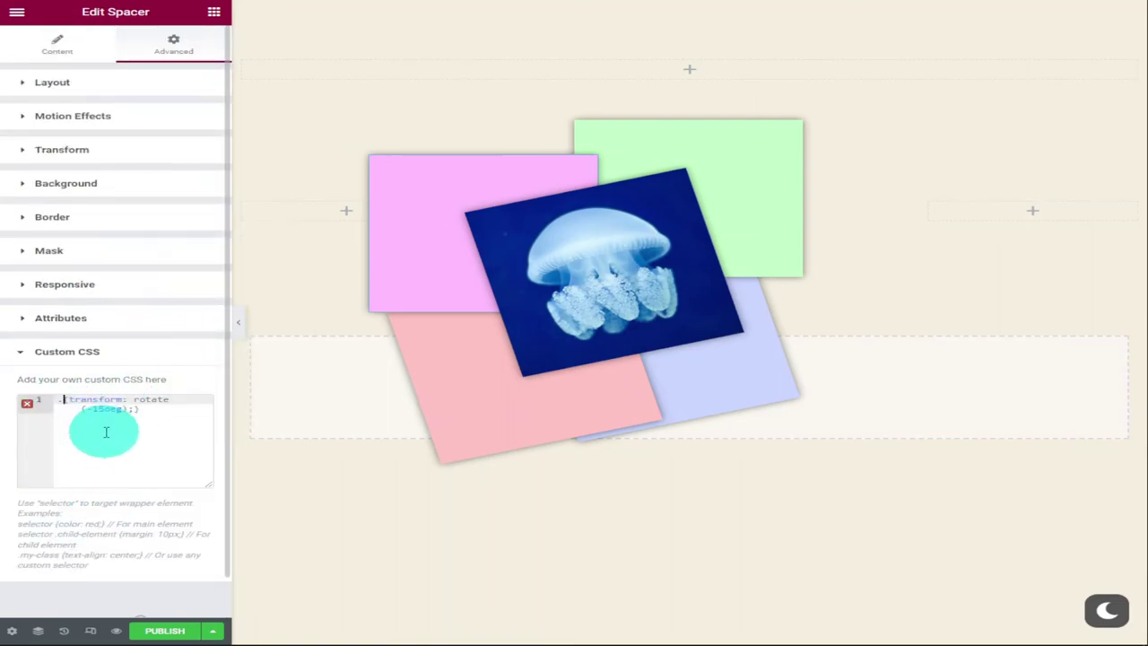
{"action": "type", "text": "spacer"}
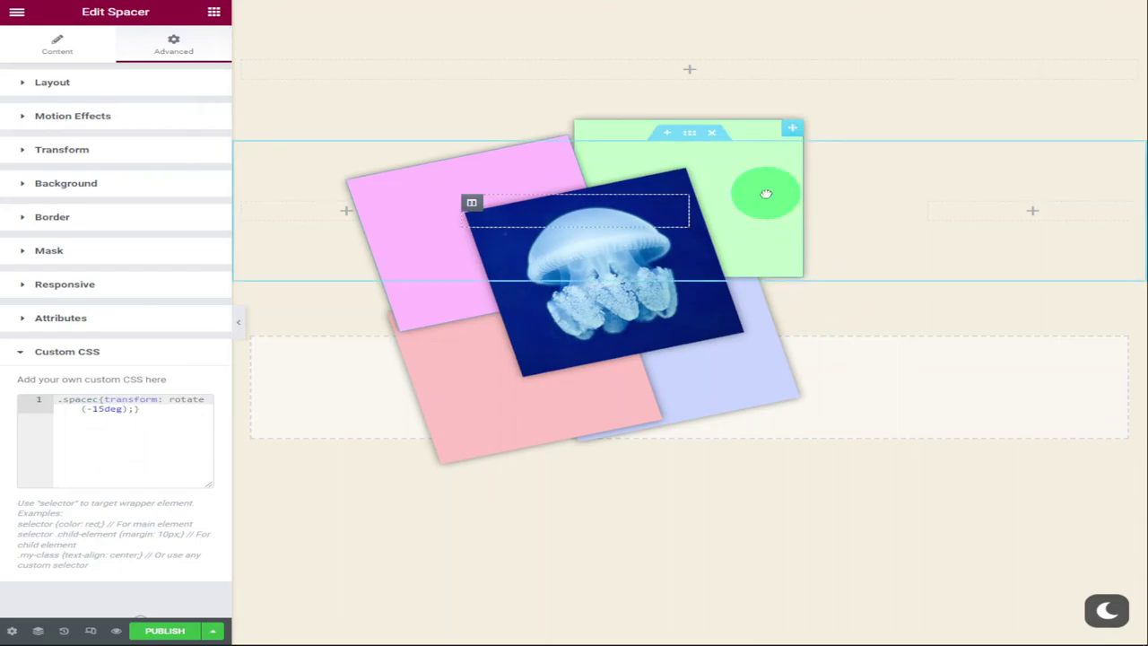
Add the 'spacer' rotate rule to the green box's custom CSS and nudge the magenta box up-right
{"action": "left_click", "coordinate": [717, 195]}
{"action": "scroll", "coordinate": [113, 404], "scroll_direction": "down", "scroll_amount": 5}
{"action": "left_click", "coordinate": [113, 535]}
{"action": "right_click", "coordinate": [146, 482]}
{"action": "left_click", "coordinate": [154, 533]}
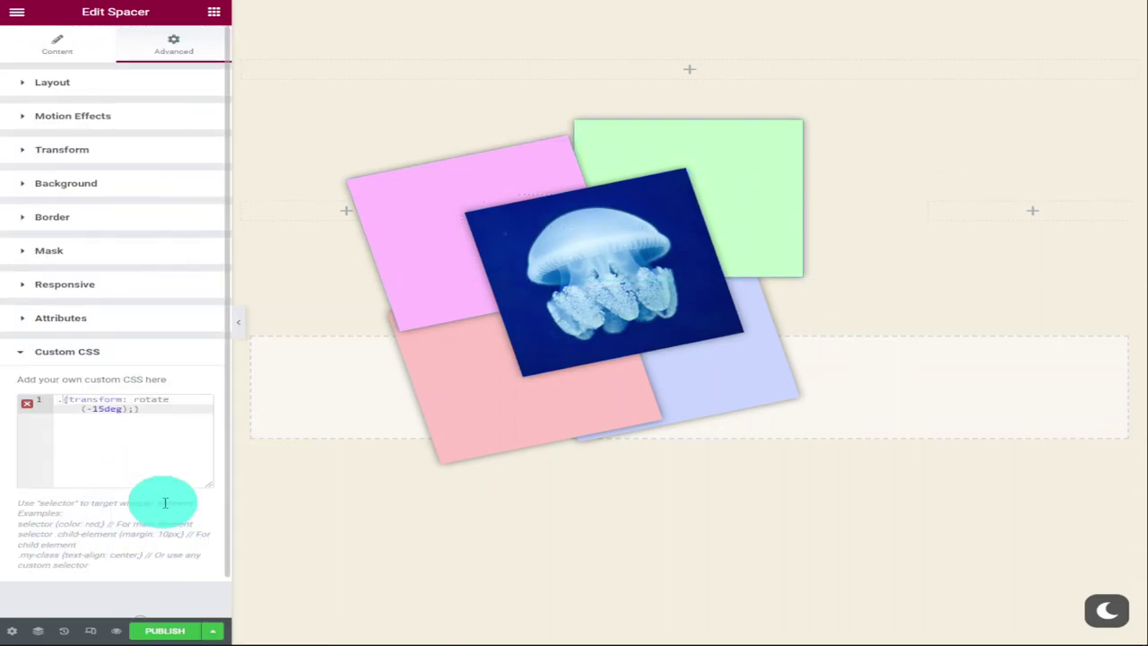
{"action": "type", "text": "spacer"}
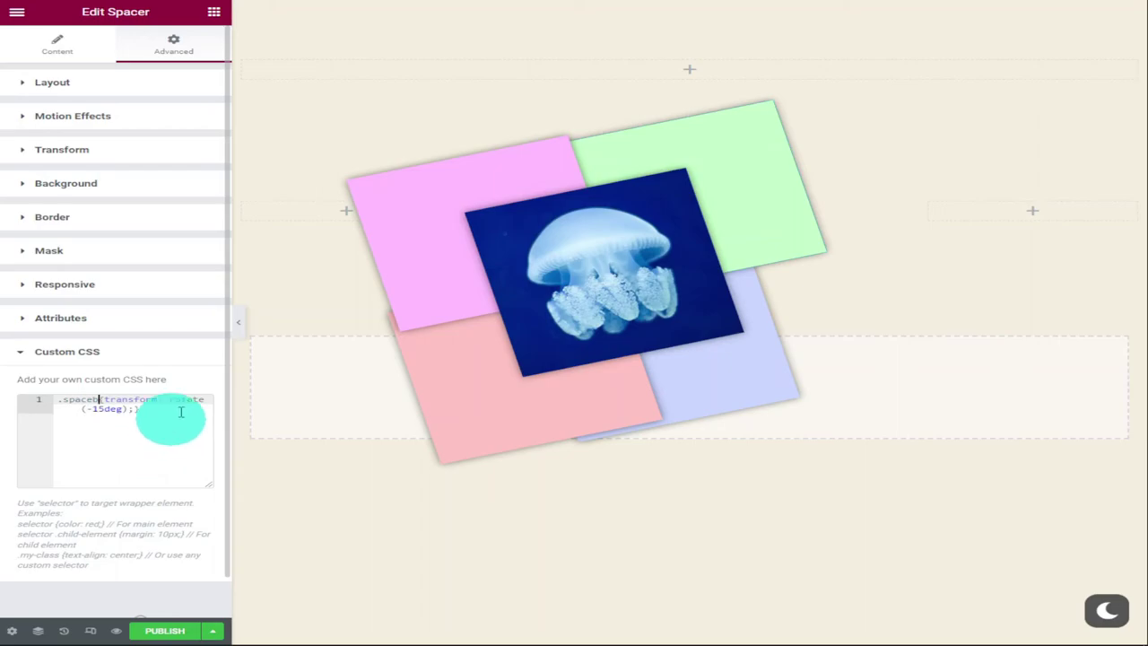
{"action": "left_click_drag", "start_coordinate": [415, 241], "coordinate": [466, 260]}
Nudge the salmon box up-left into the tilted collage, then reselect the jellyfish image
{"action": "left_click_drag", "start_coordinate": [513, 412], "coordinate": [499, 389]}
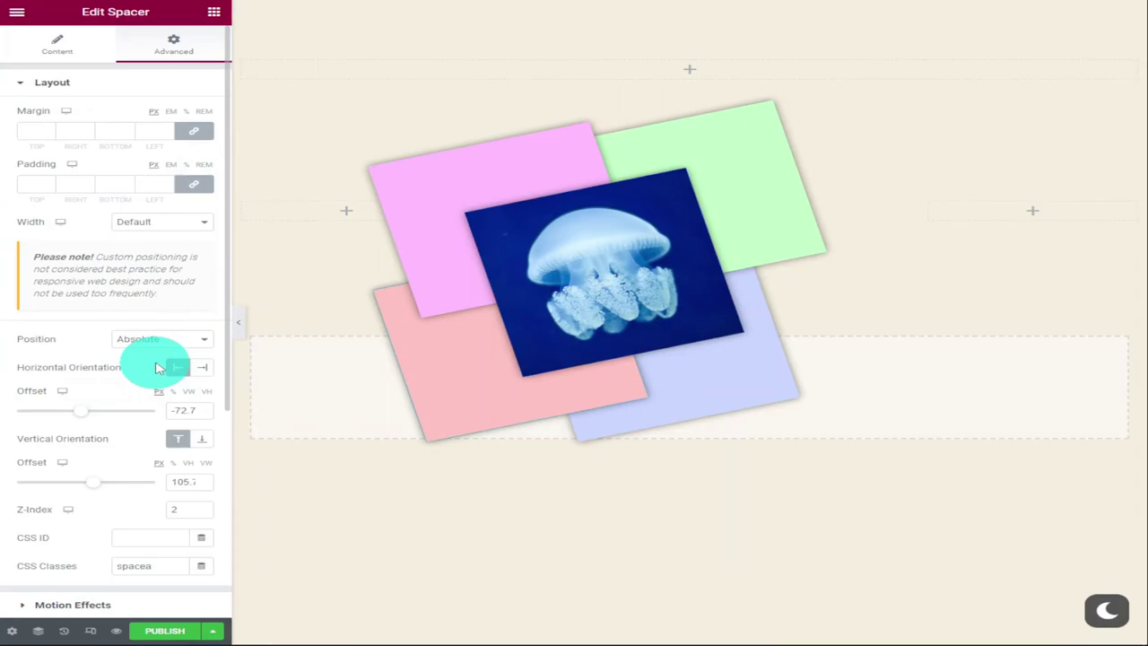
{"action": "scroll", "coordinate": [160, 366], "scroll_direction": "down", "scroll_amount": 5}
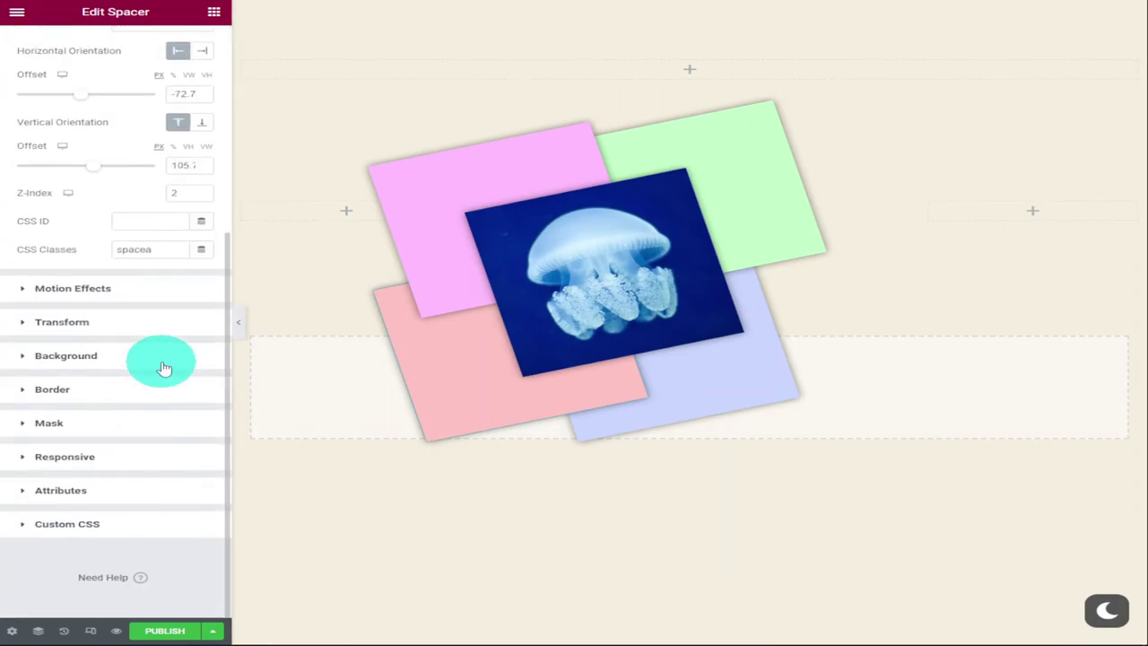
{"action": "left_click", "coordinate": [98, 527]}
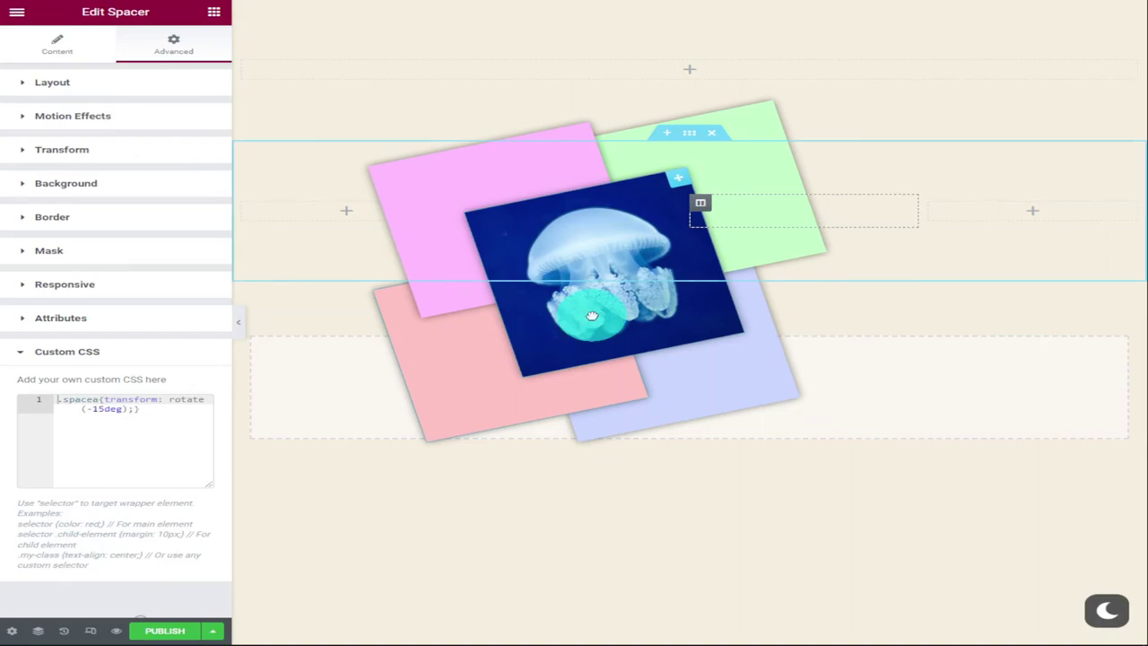
{"action": "left_click", "coordinate": [592, 314]}
Change the jellyfish image's custom CSS rotation from -15deg to -39deg
{"action": "scroll", "coordinate": [30, 385], "scroll_direction": "down", "scroll_amount": 5}
{"action": "left_click", "coordinate": [87, 527]}
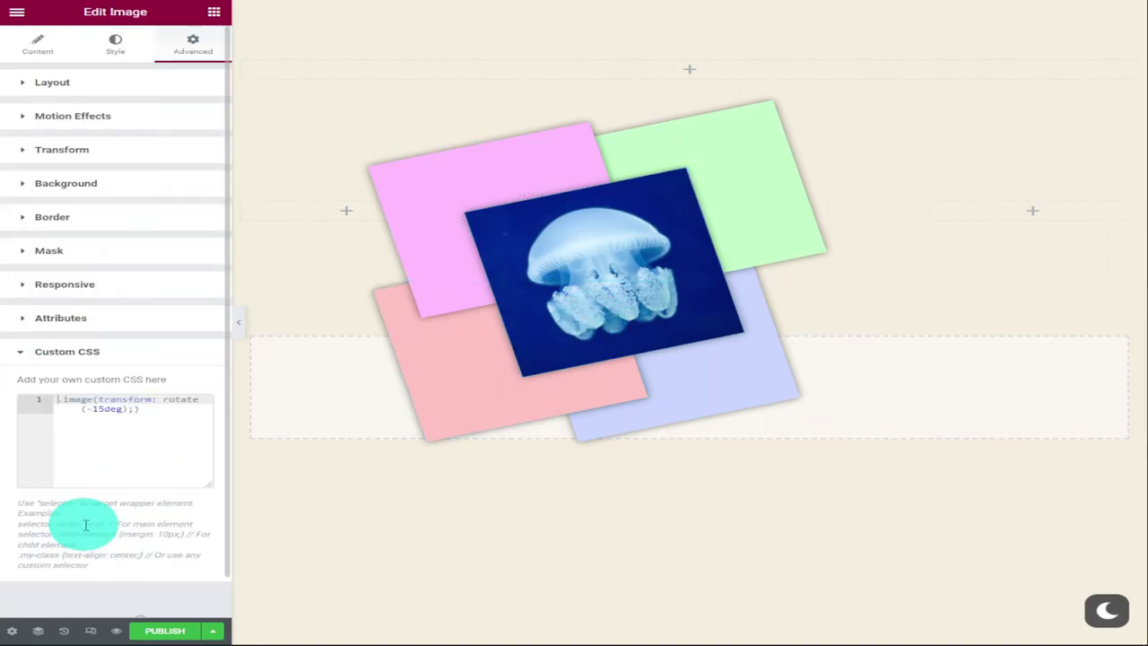
{"action": "double_click", "coordinate": [102, 409]}
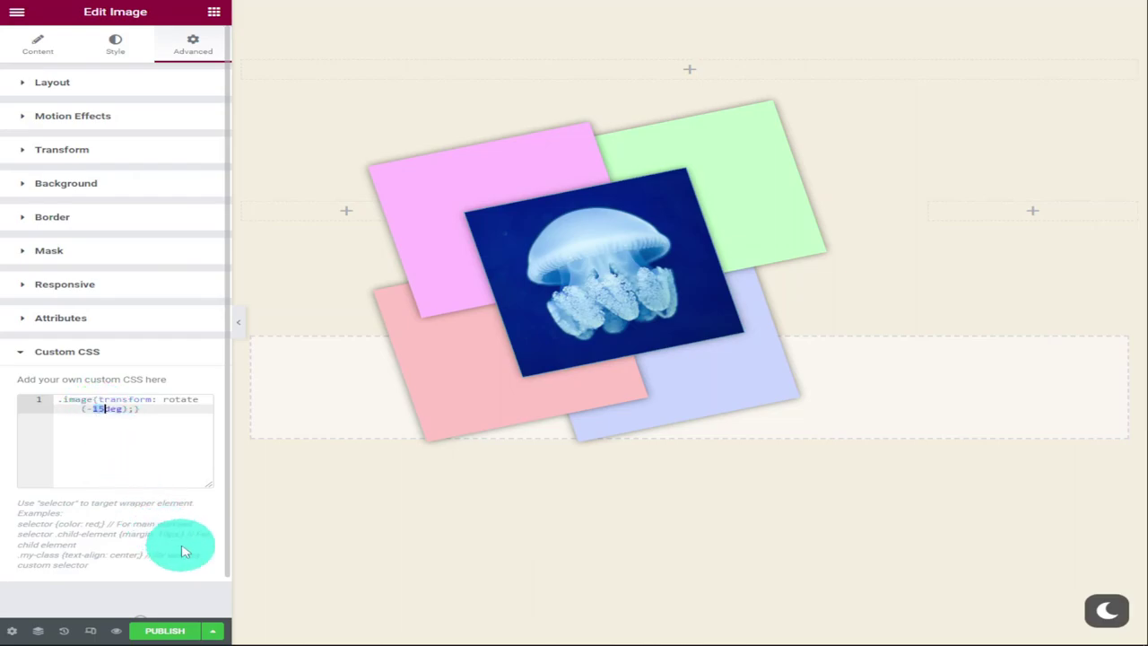
{"action": "type", "text": "30"}
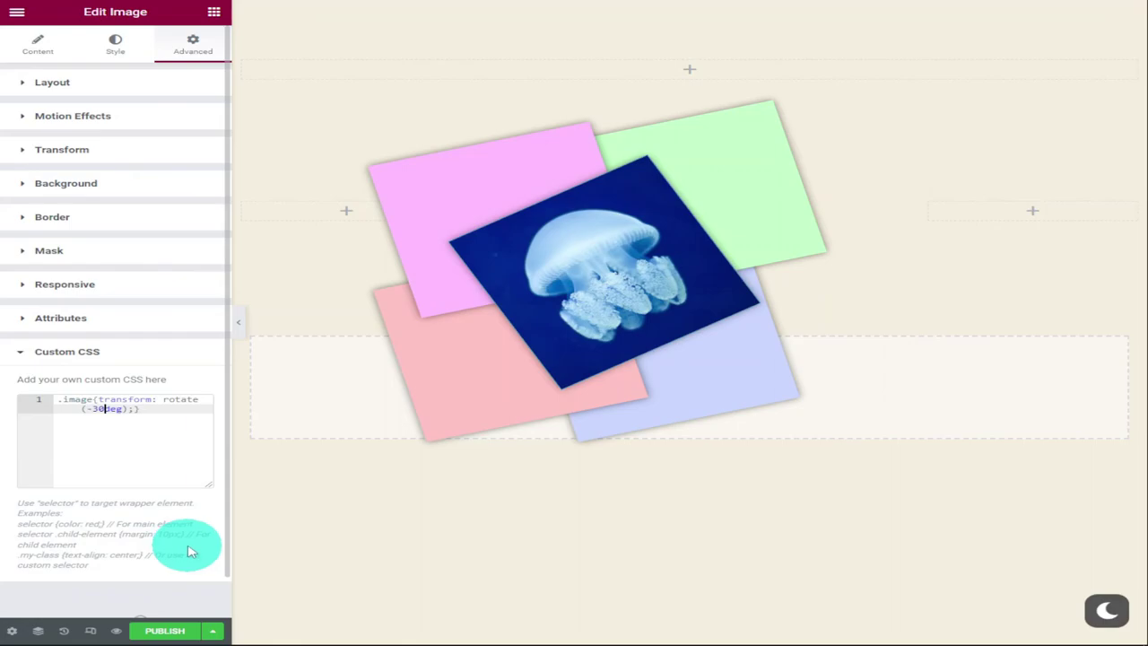
{"action": "key", "text": "BackSpace"}
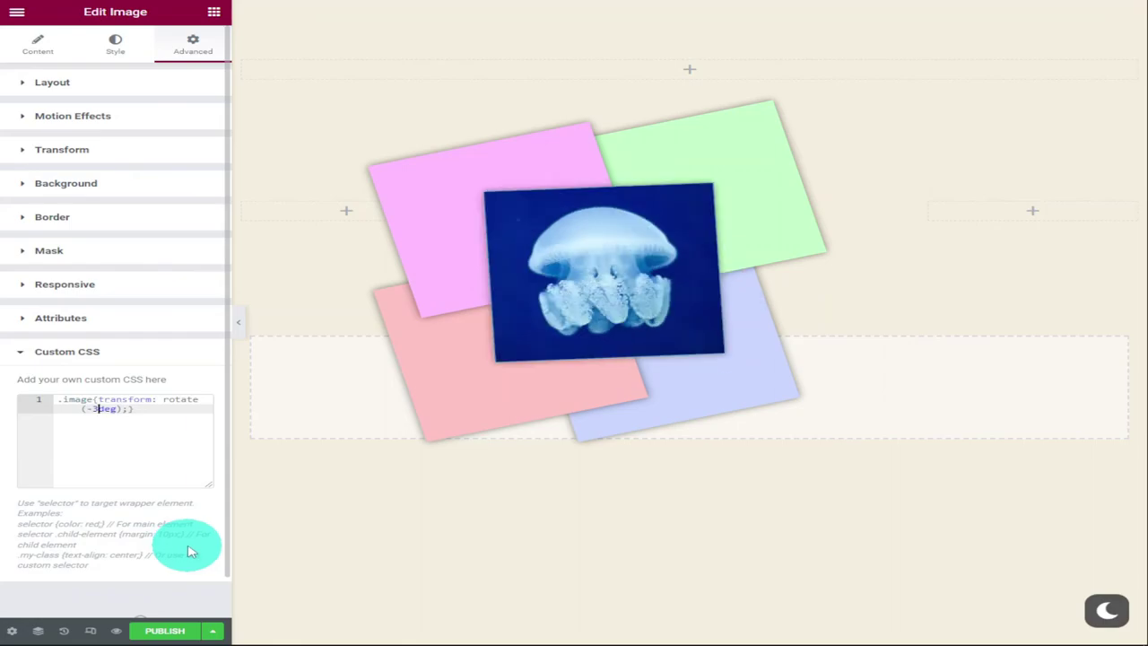
{"action": "type", "text": "9"}
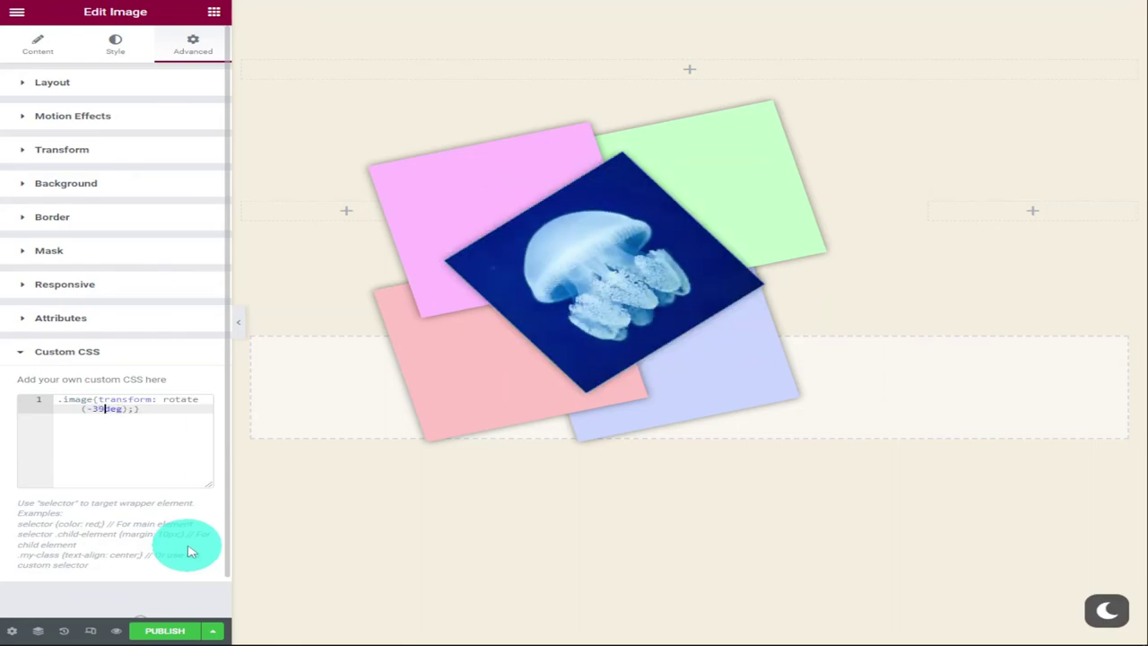